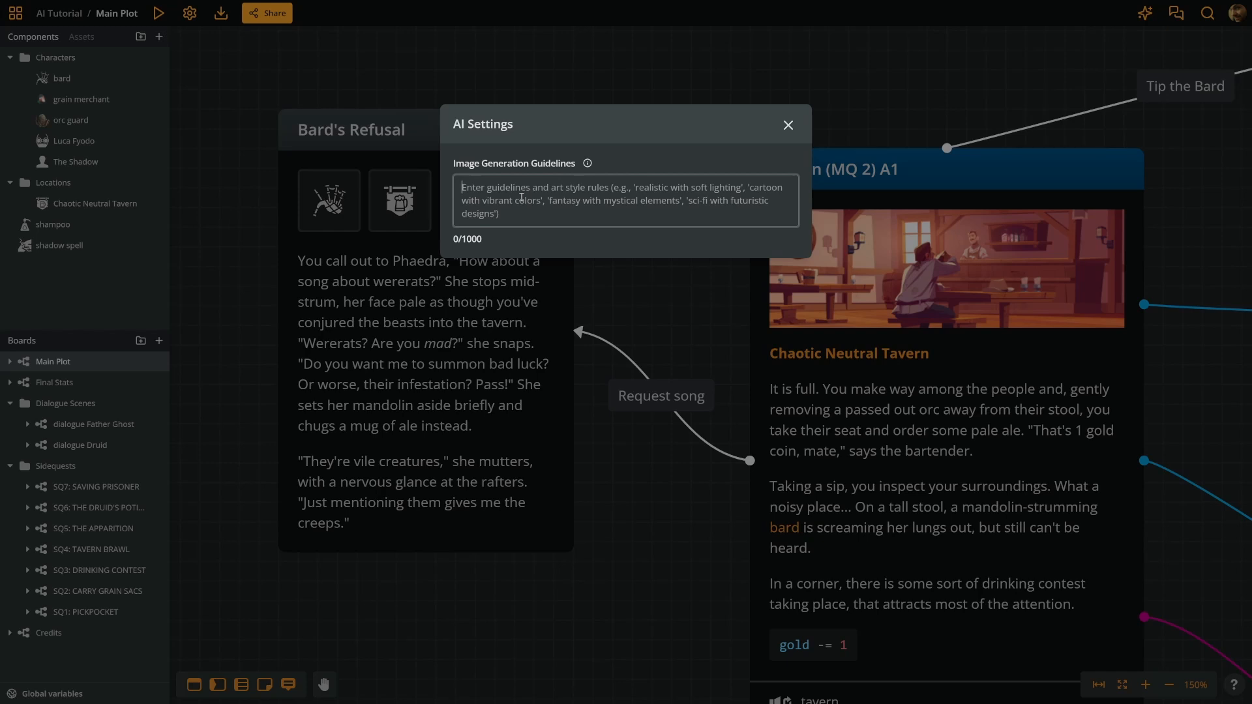
- Set the image generation guidelines to "Black and white art. Black ink, sharp lines with thick brush-strokes."
{"action": "type", "text": "Bl"}
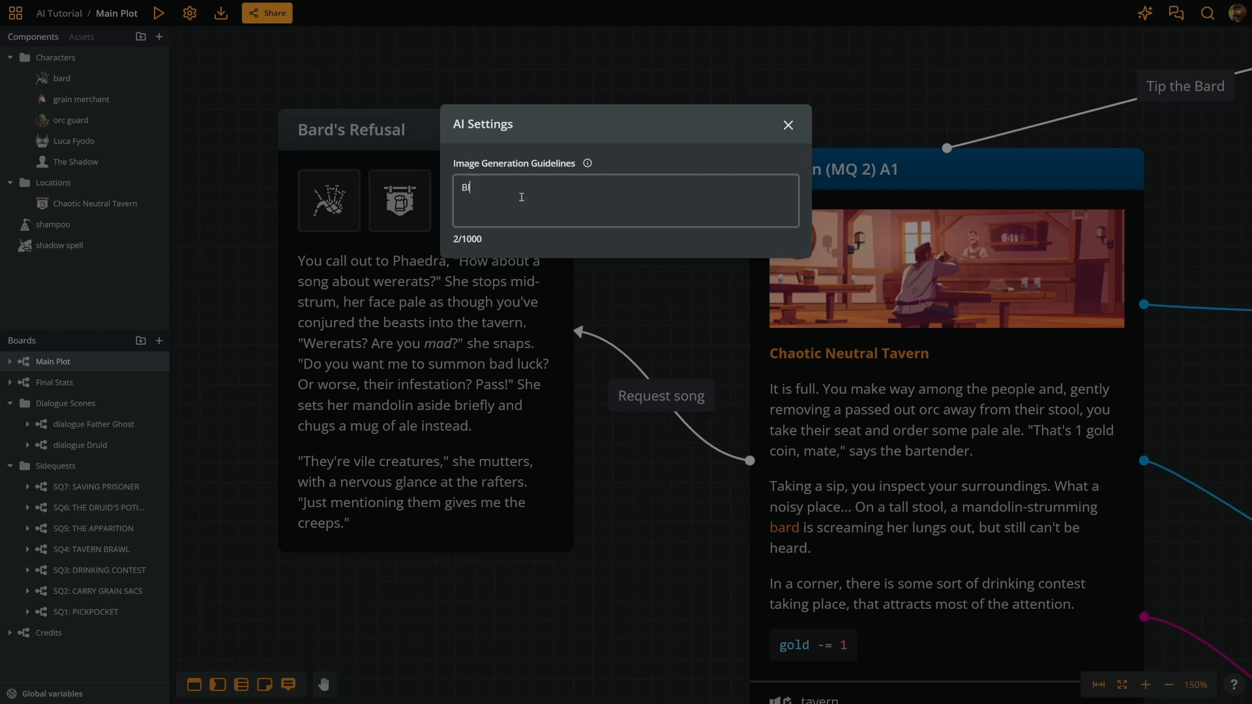
{"action": "type", "text": "ack and white art. Black ink, sharp"}
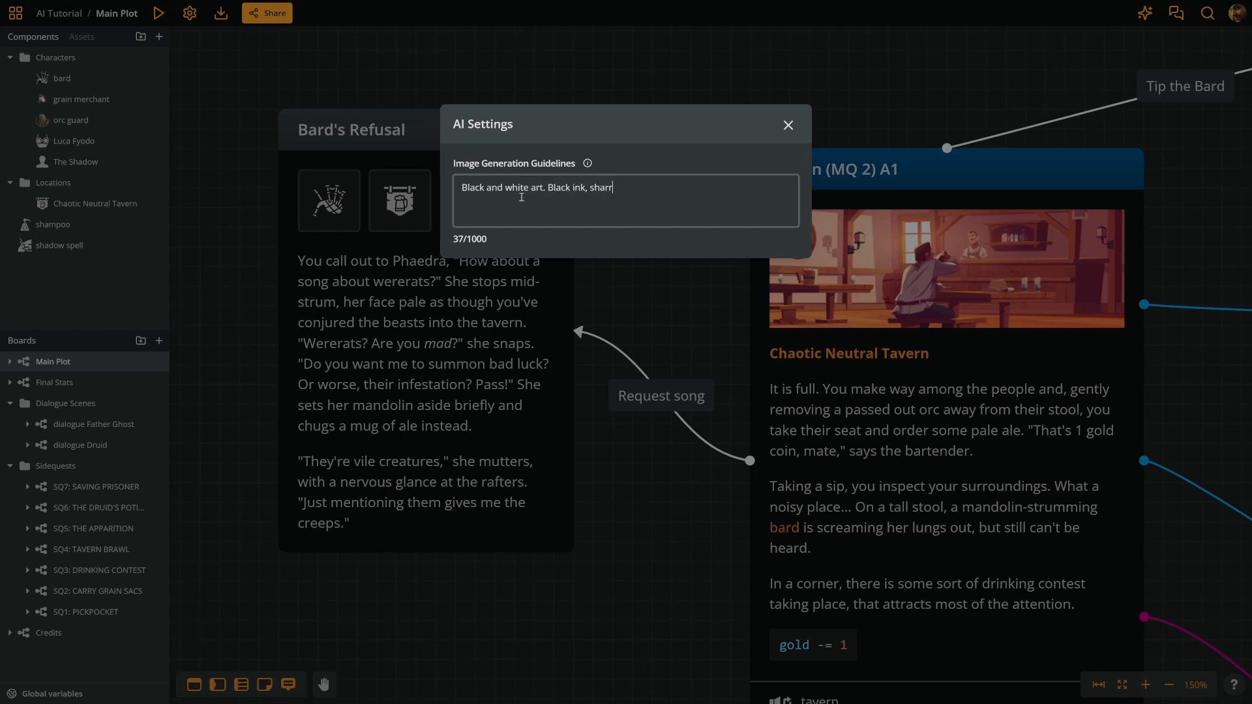
{"action": "key", "text": "BackSpace"}
{"action": "type", "text": "rp lines with thick brush-strokes."}
{"action": "left_click", "coordinate": [665, 370]}
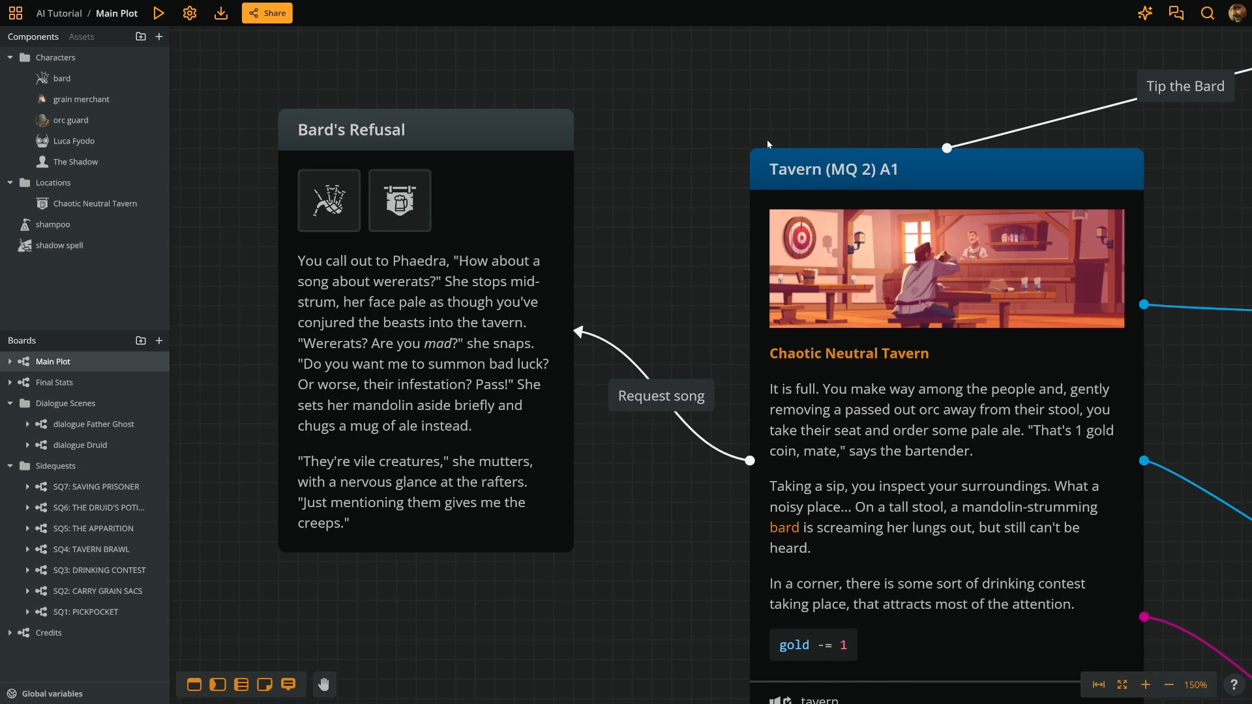
- Start a new image generation from the assets and enter the prompt "A flamboyant bard in a fantasy setting's tavern, screaming a tune while strumming her mandolin."
{"action": "left_click", "coordinate": [87, 38]}
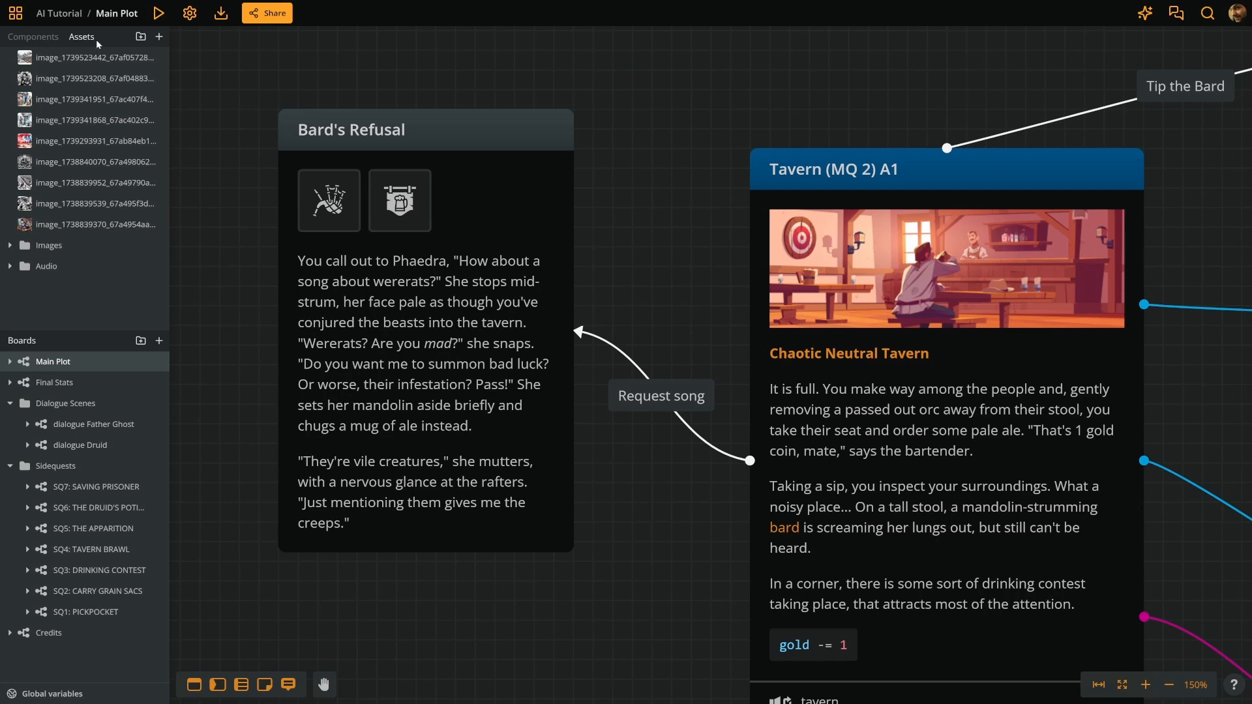
{"action": "left_click", "coordinate": [159, 37]}
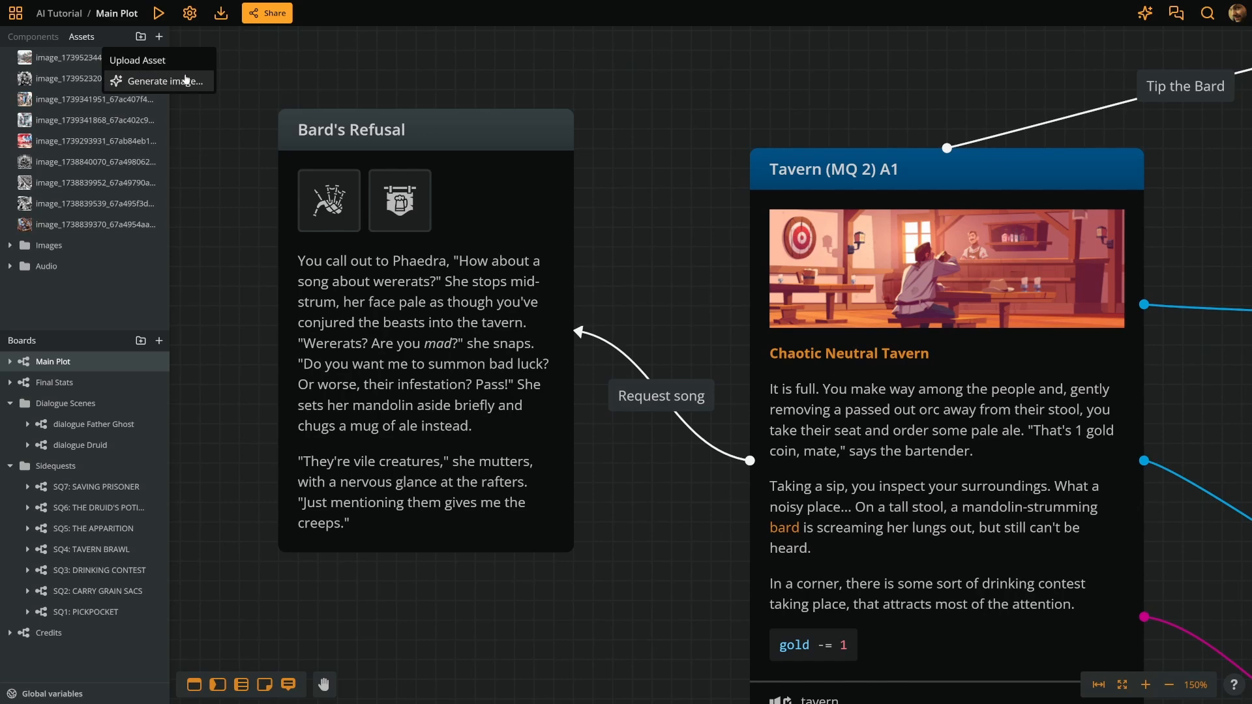
{"action": "left_click", "coordinate": [164, 82]}
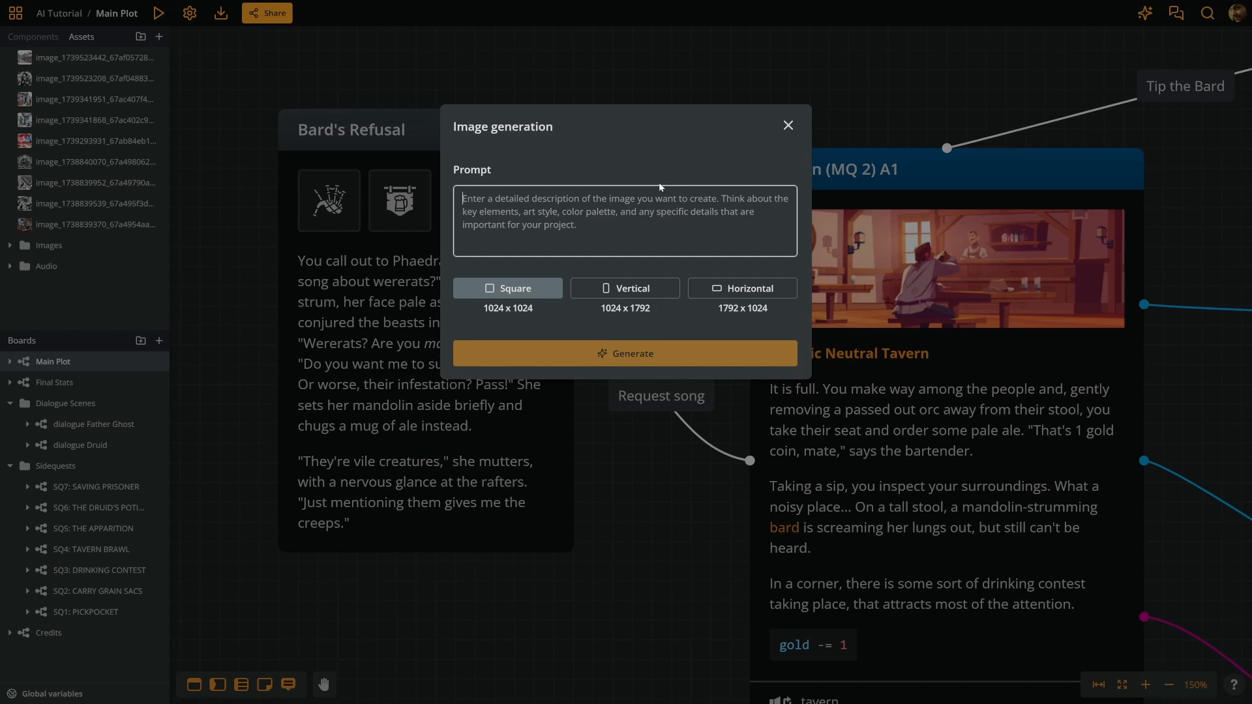
{"action": "type", "text": "A flamboya"}
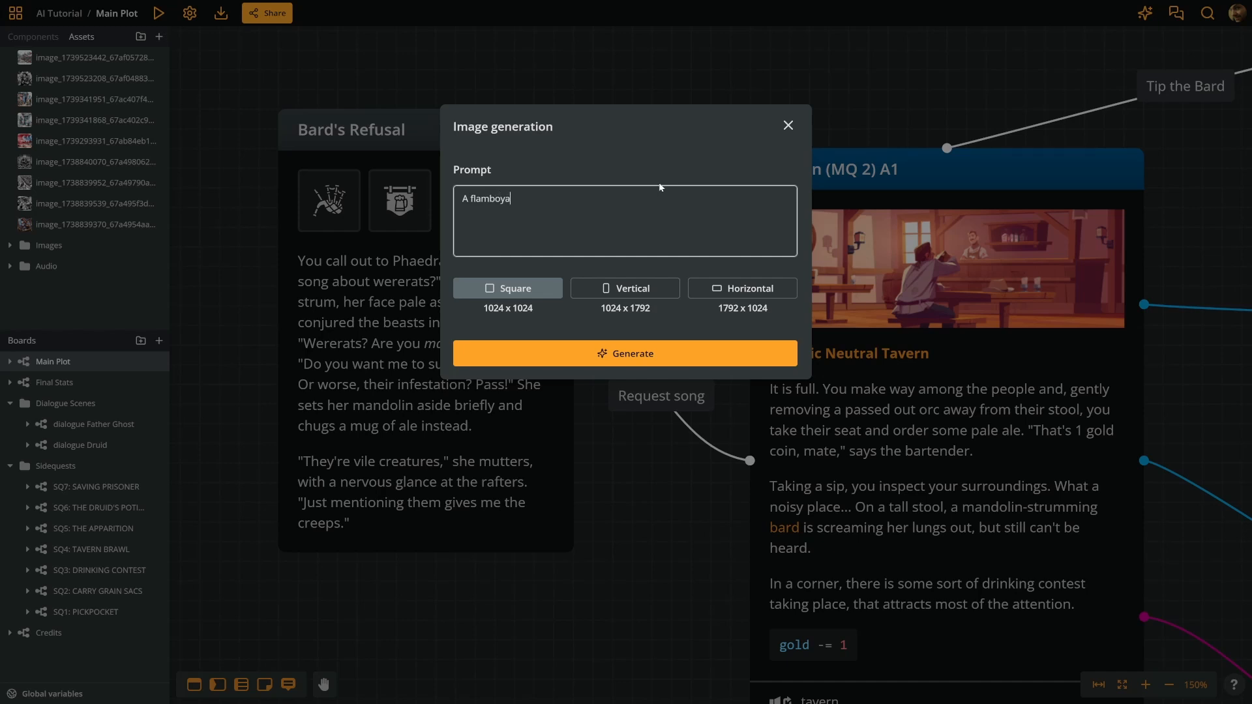
{"action": "type", "text": "nt bard in a fantasy setting's tavern, s"}
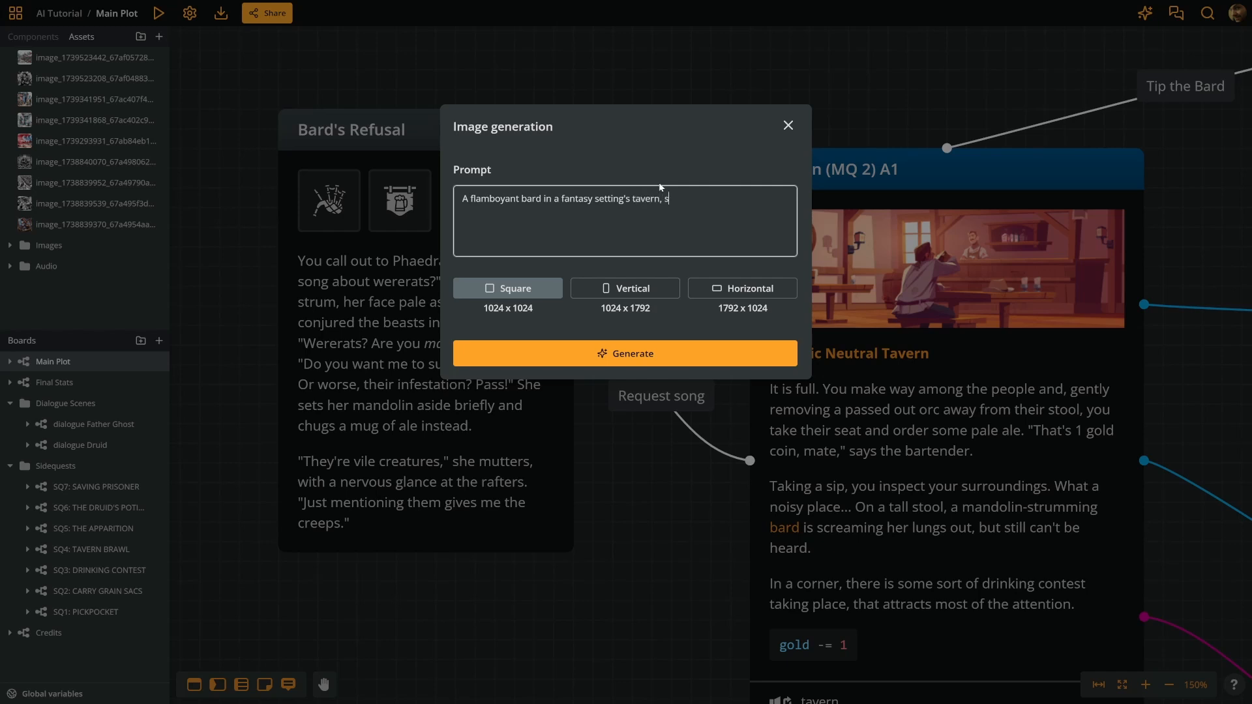
{"action": "type", "text": "creaming a tune while strumming her "}
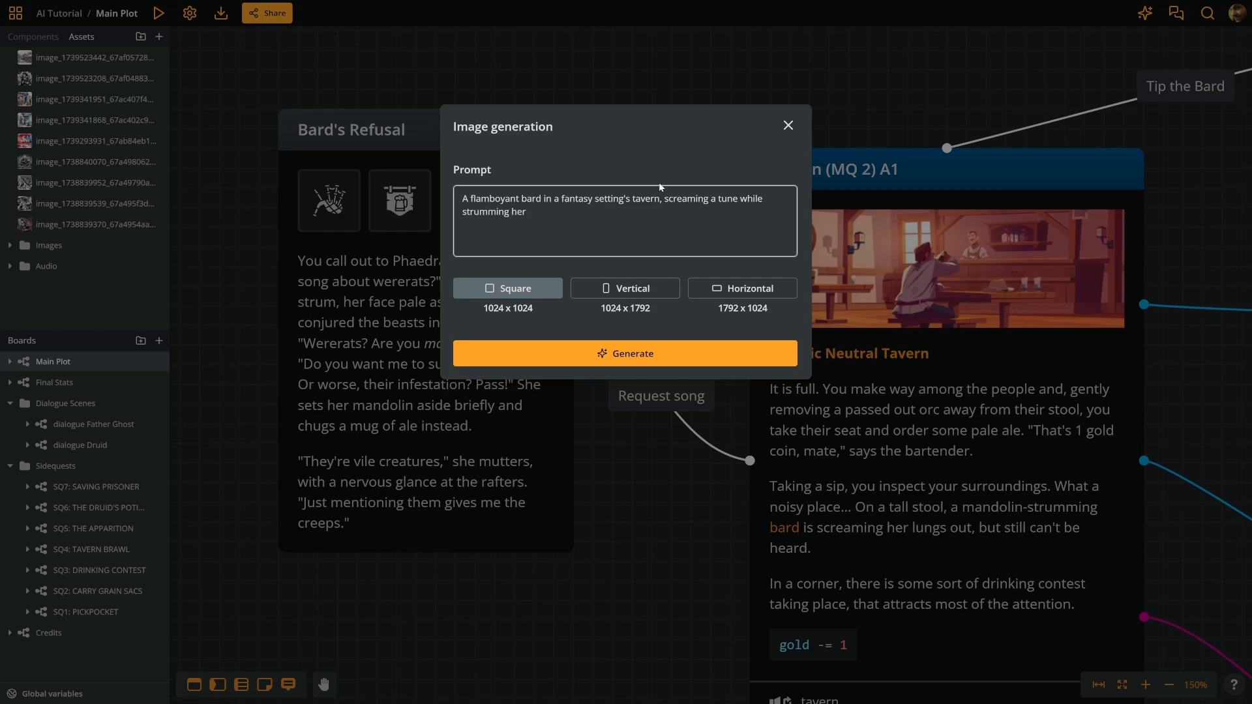
{"action": "type", "text": "mandolin."}
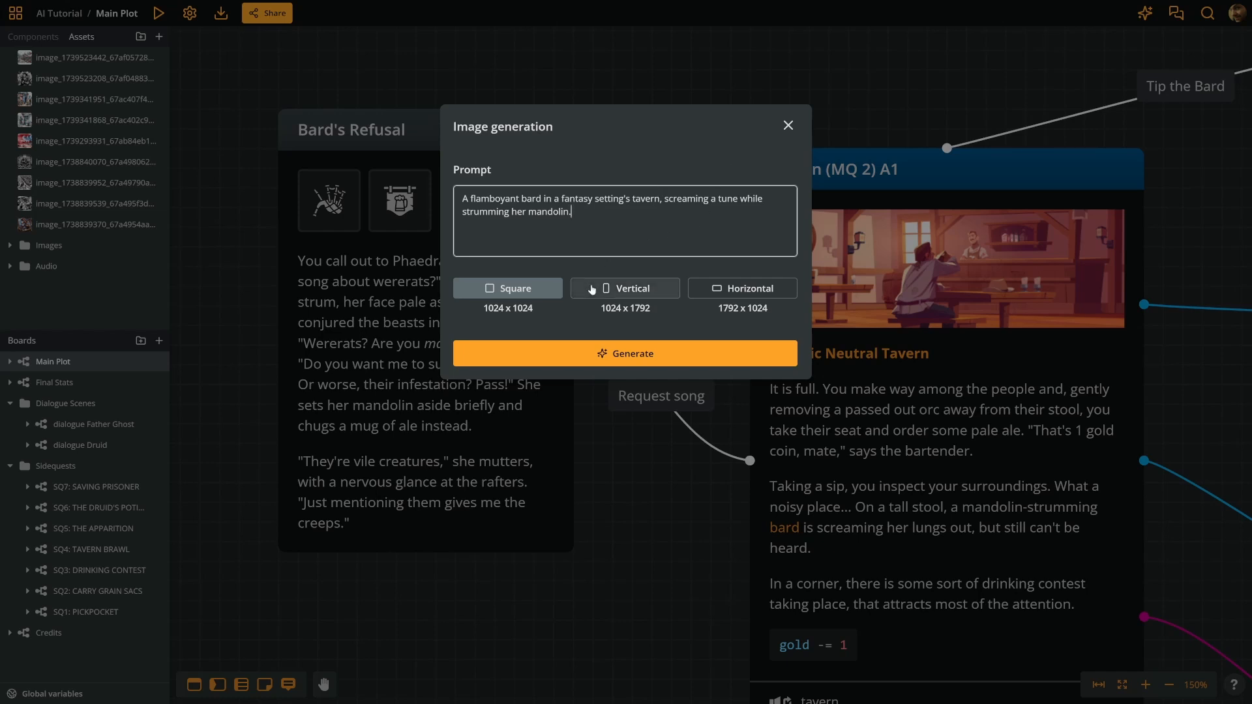
- Generate the image in Horizontal 1792 x 1024 format, import it into the asset list and view it full size
{"action": "left_click", "coordinate": [760, 290]}
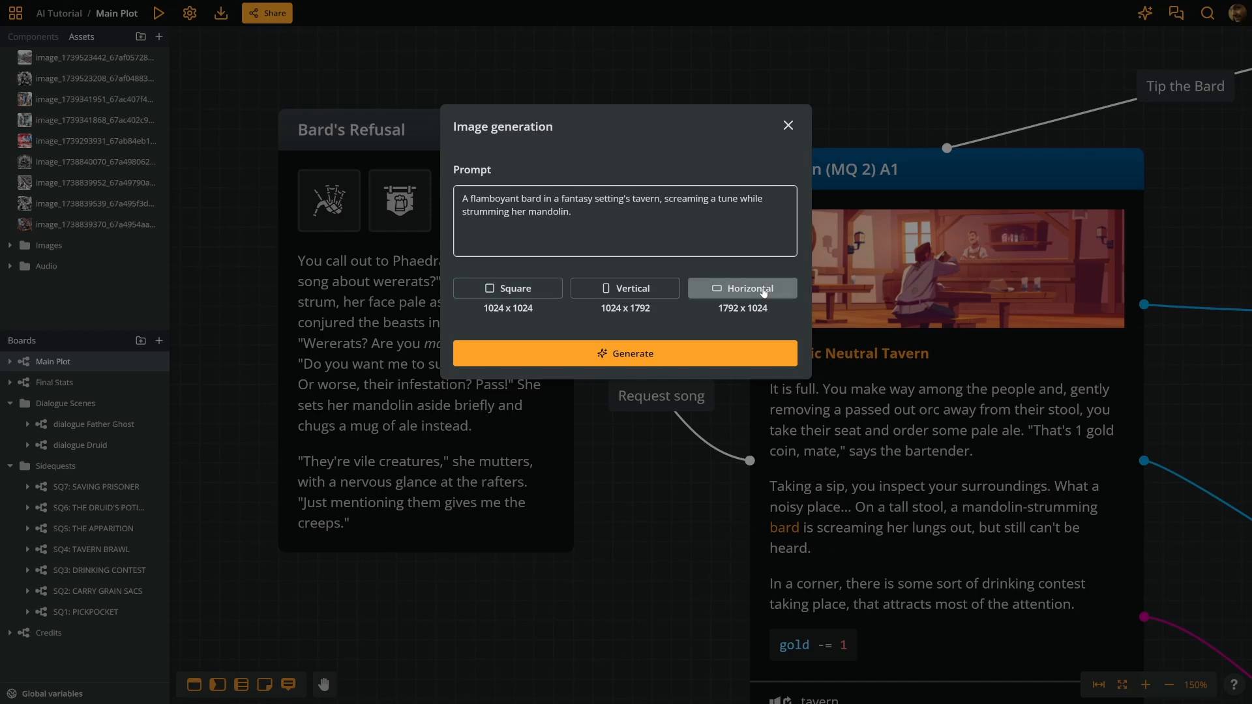
{"action": "left_click", "coordinate": [691, 356]}
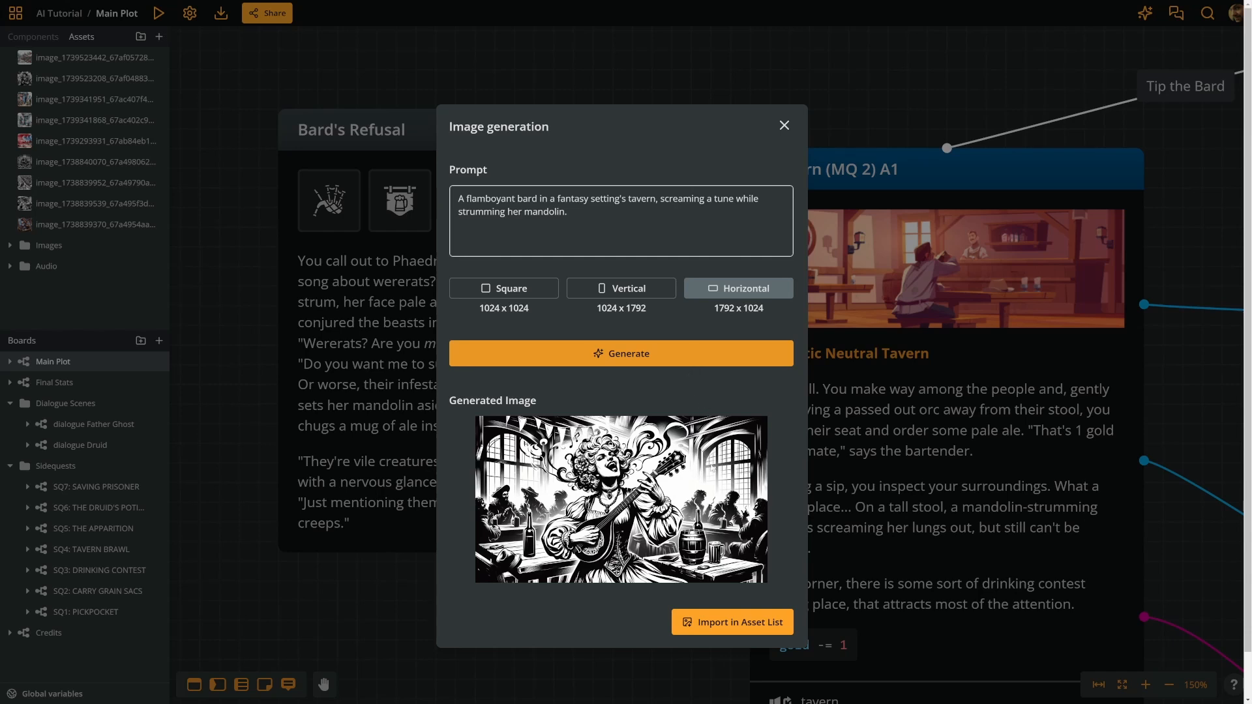
{"action": "left_click", "coordinate": [760, 620]}
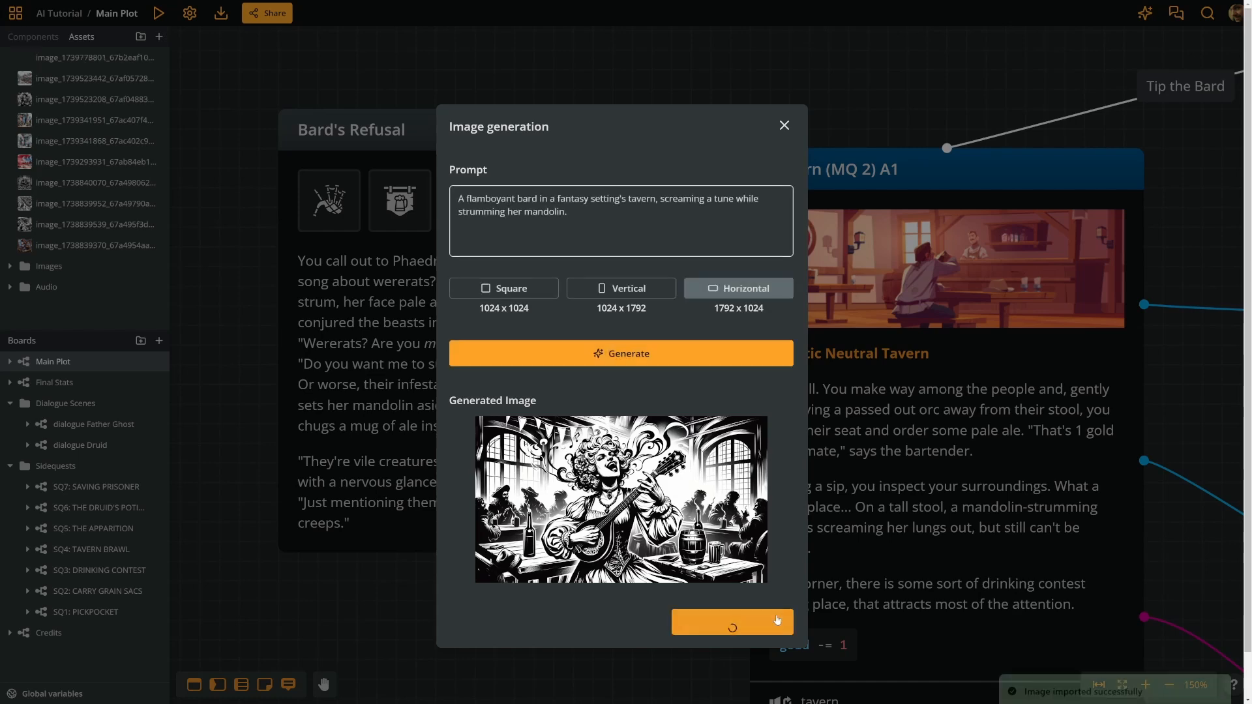
{"action": "left_click", "coordinate": [289, 80]}
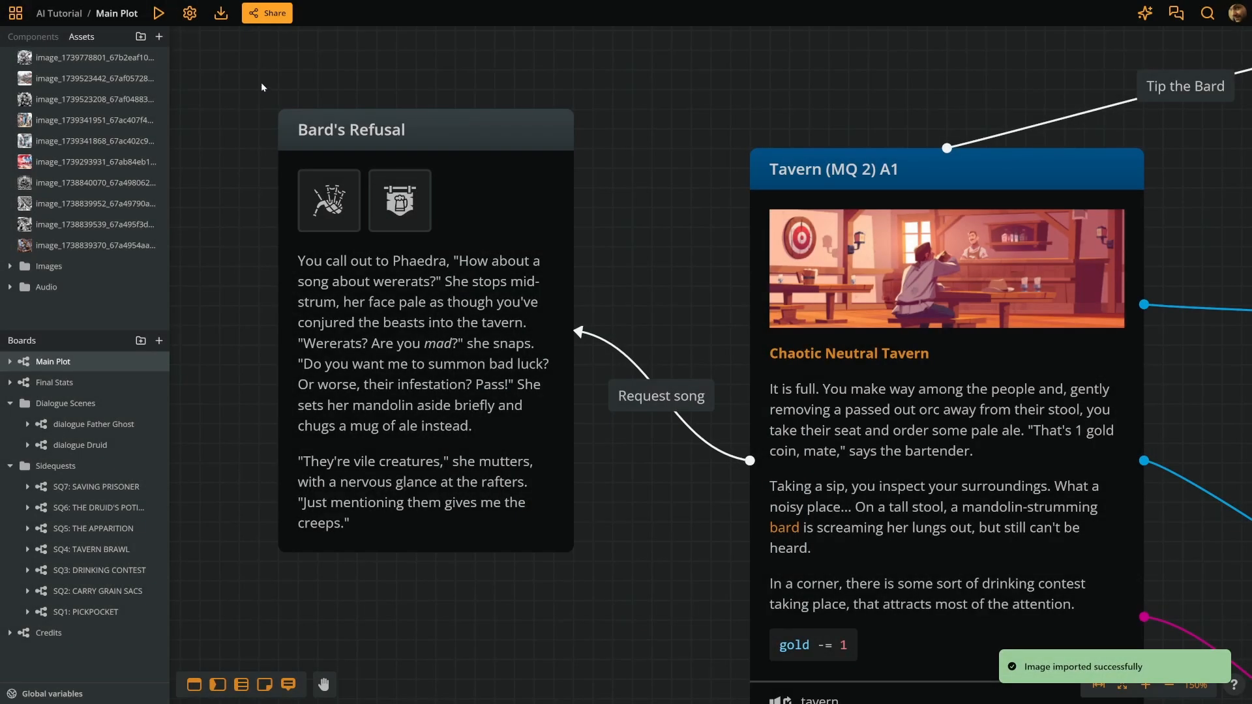
{"action": "left_click", "coordinate": [26, 58]}
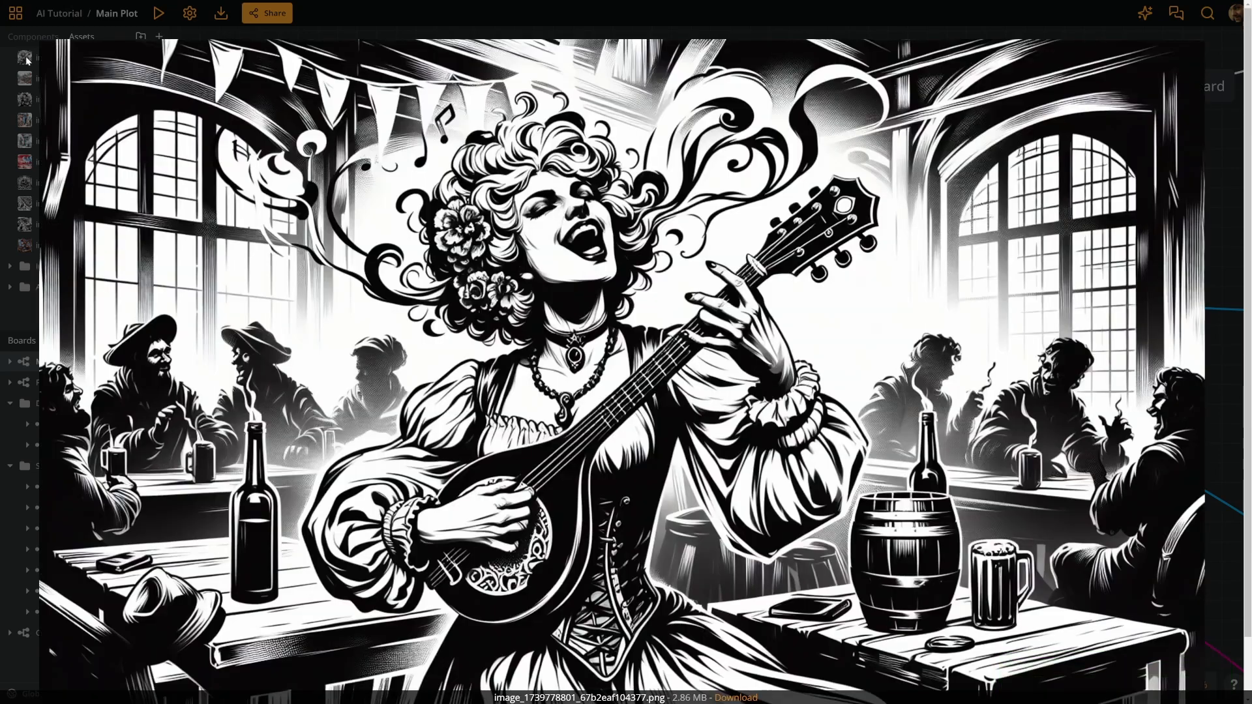
{"action": "left_click", "coordinate": [5, 77]}
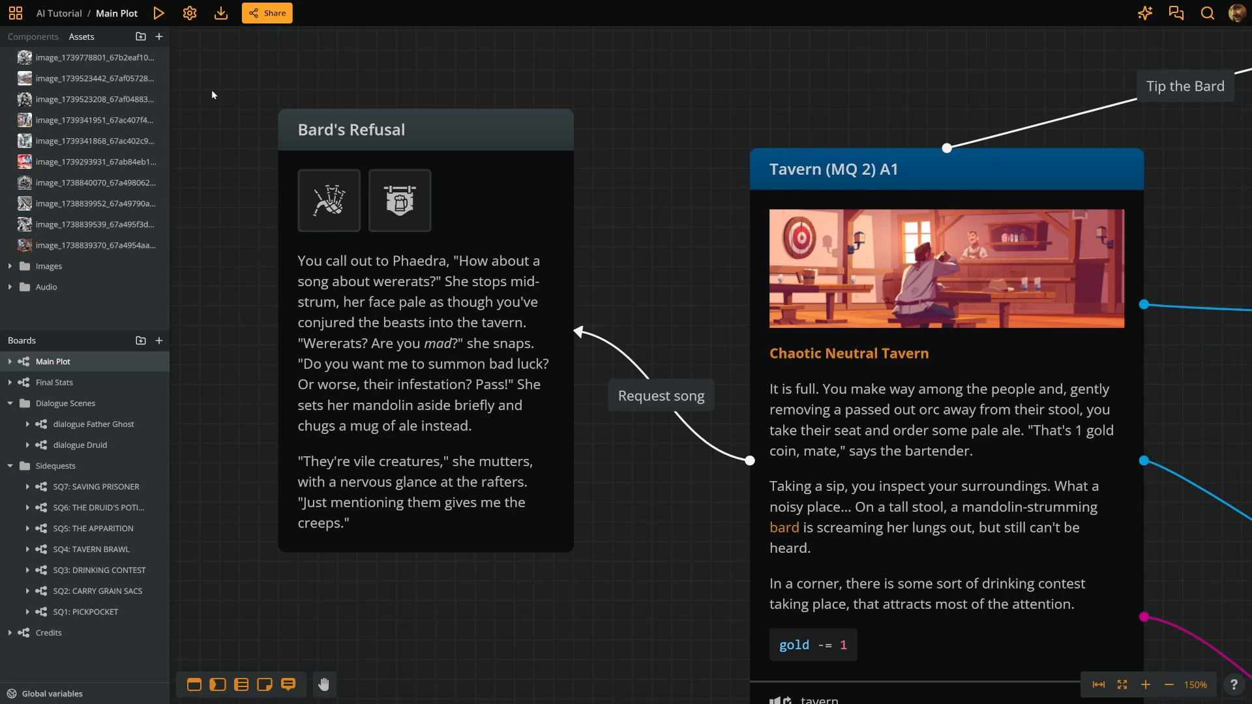
- Open the SQ2: CARRY GRAIN SACS board and zoom in on its opening SQ2: CARRY GRAIN SACS node
{"action": "scroll", "coordinate": [532, 183], "scroll_direction": "down", "scroll_amount": 3}
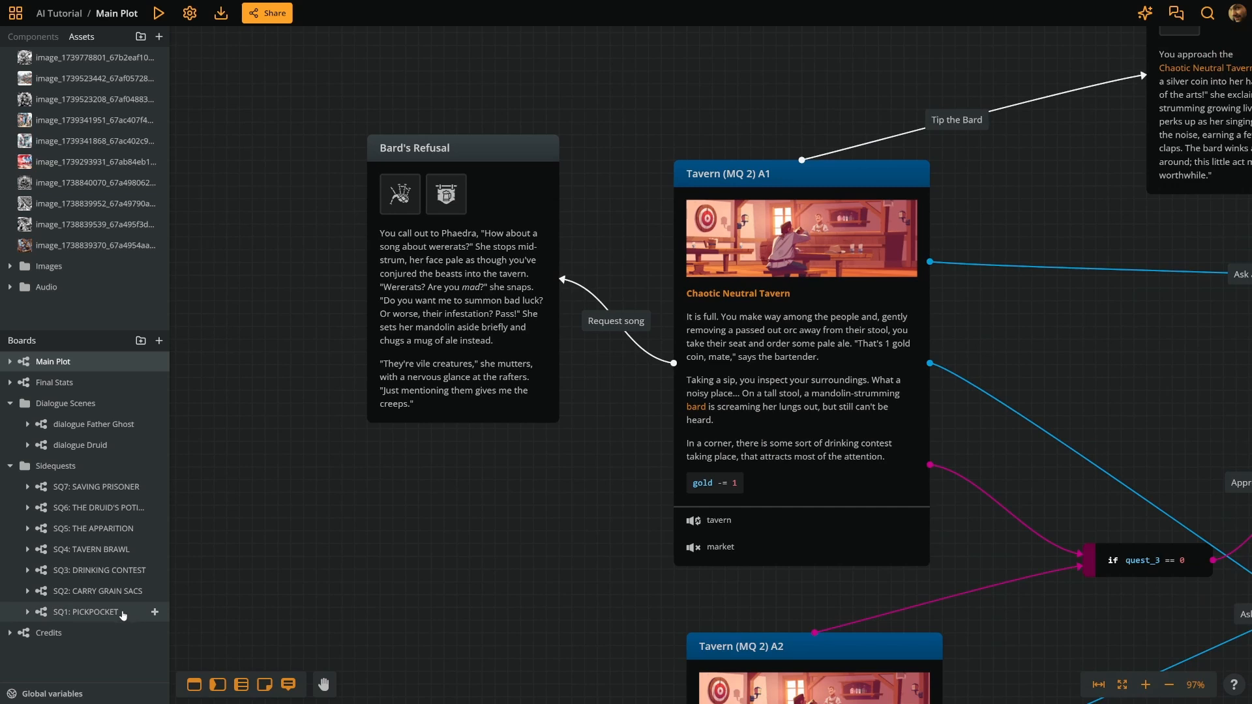
{"action": "left_click", "coordinate": [105, 591]}
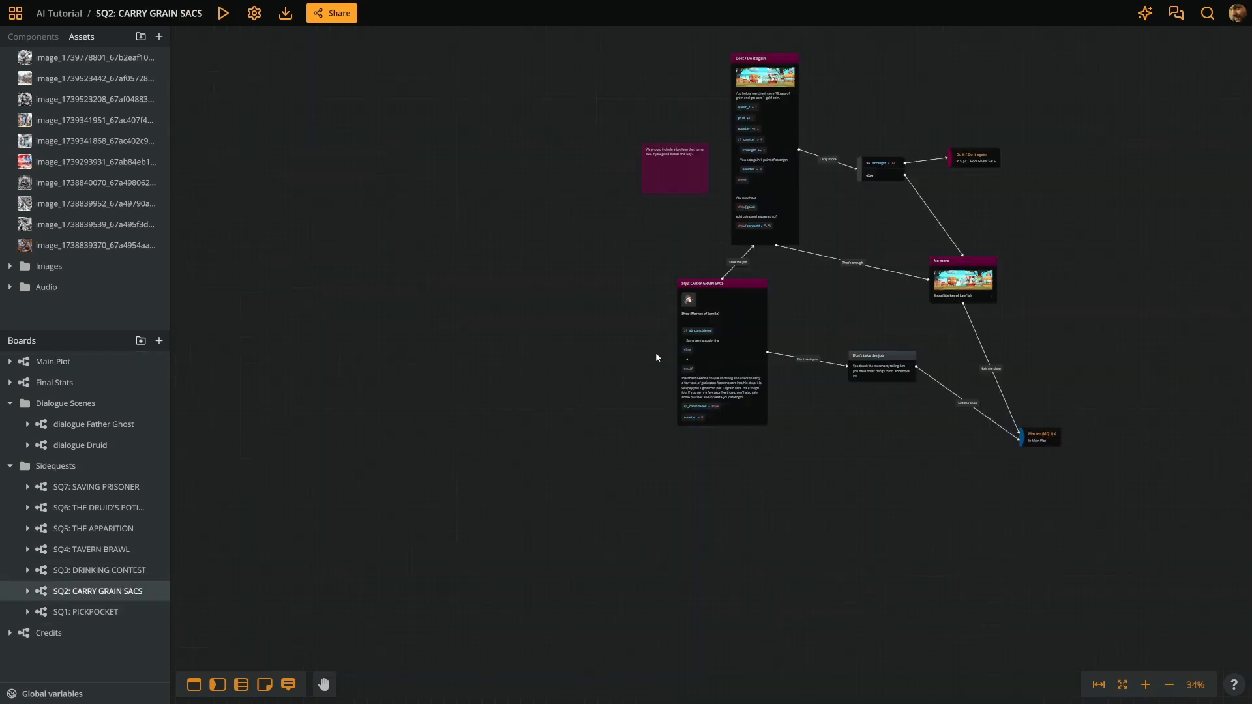
{"action": "scroll", "coordinate": [803, 273], "scroll_direction": "up", "scroll_amount": 2}
{"action": "scroll", "coordinate": [756, 319], "scroll_direction": "up", "scroll_amount": 4}
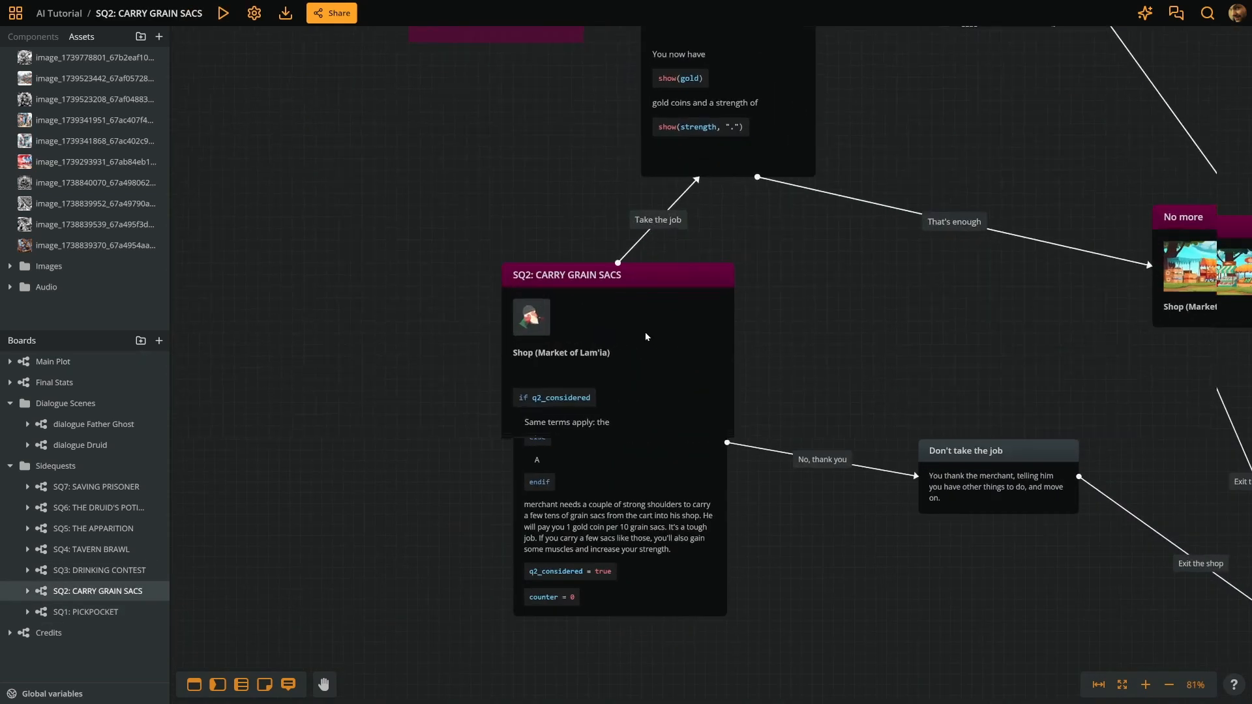
{"action": "left_click_drag", "start_coordinate": [434, 465], "coordinate": [399, 387]}
{"action": "scroll", "coordinate": [537, 518], "scroll_direction": "up", "scroll_amount": 1}
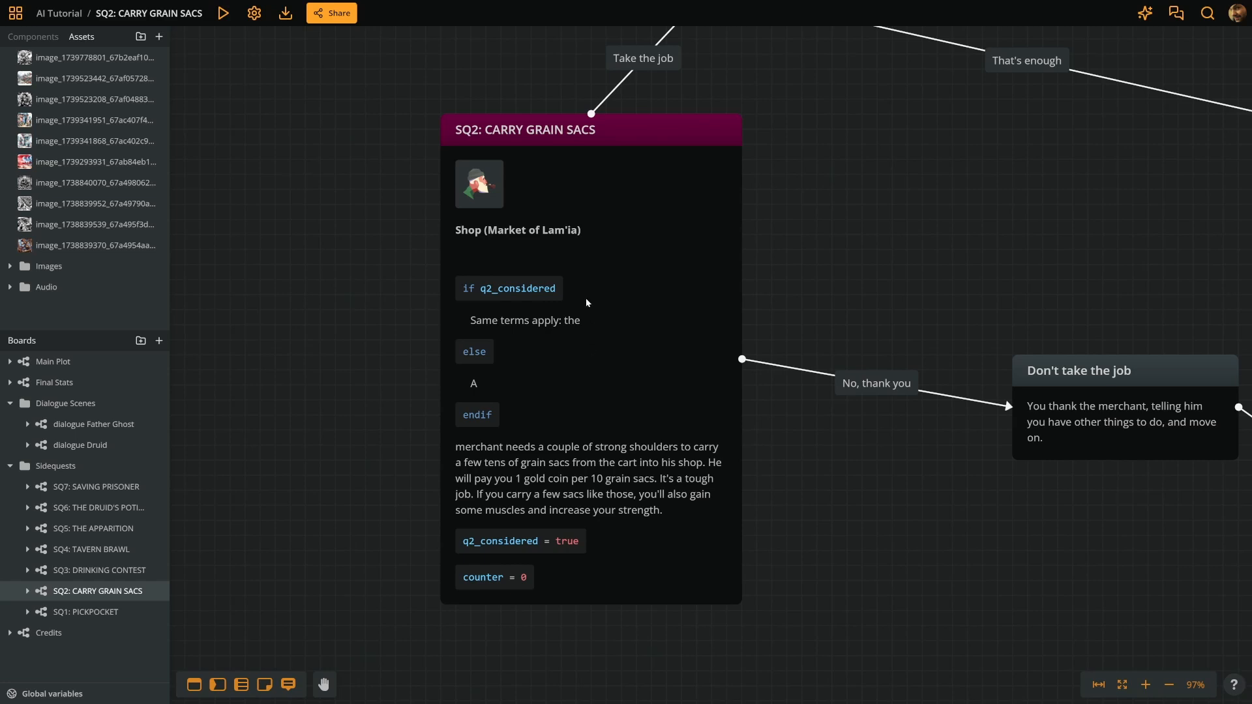
- Replace the image generation guidelines with "Watercolours with thick brushstrokes, using only shades of red and blue."
{"action": "left_click", "coordinate": [255, 13]}
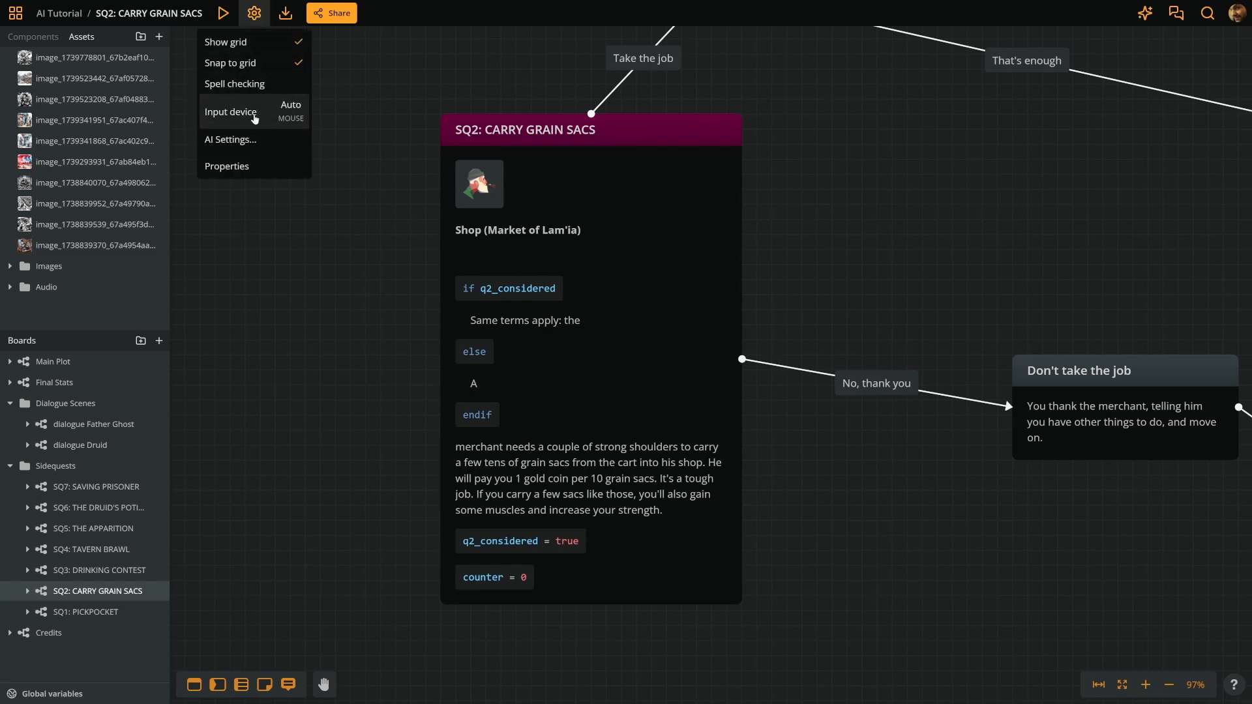
{"action": "left_click", "coordinate": [253, 135]}
{"action": "triple_click", "coordinate": [537, 190]}
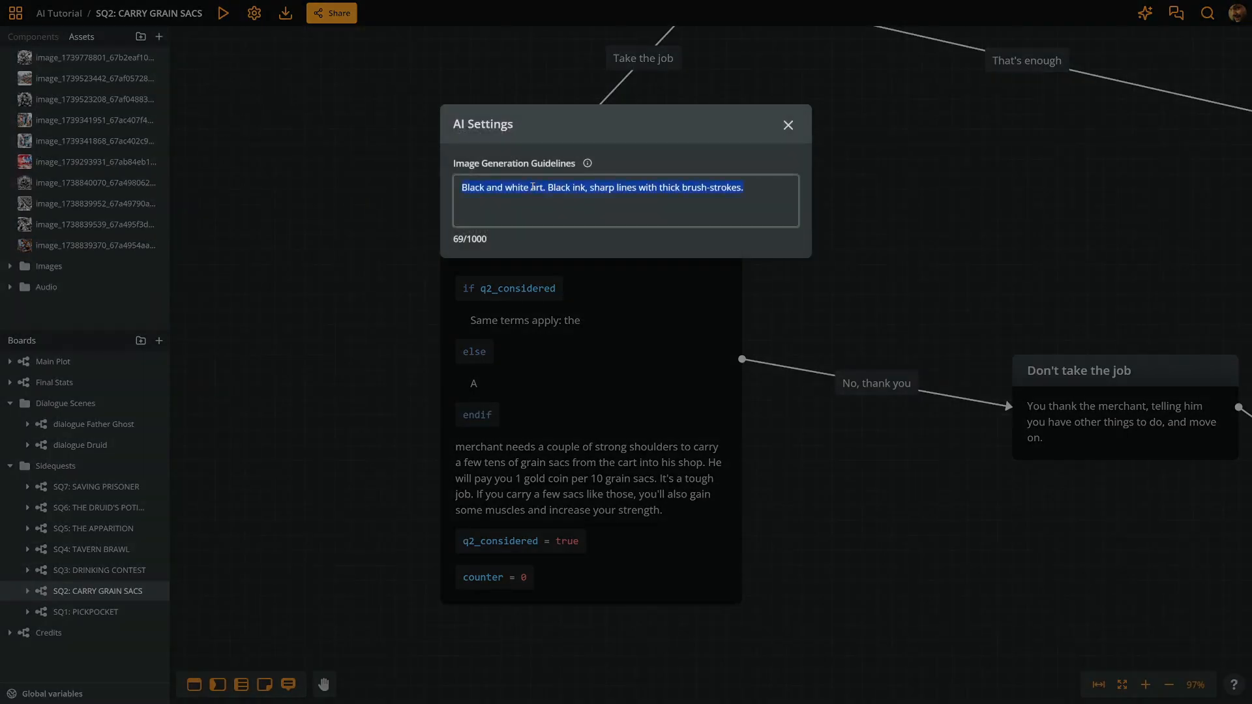
{"action": "key", "text": "BackSpace"}
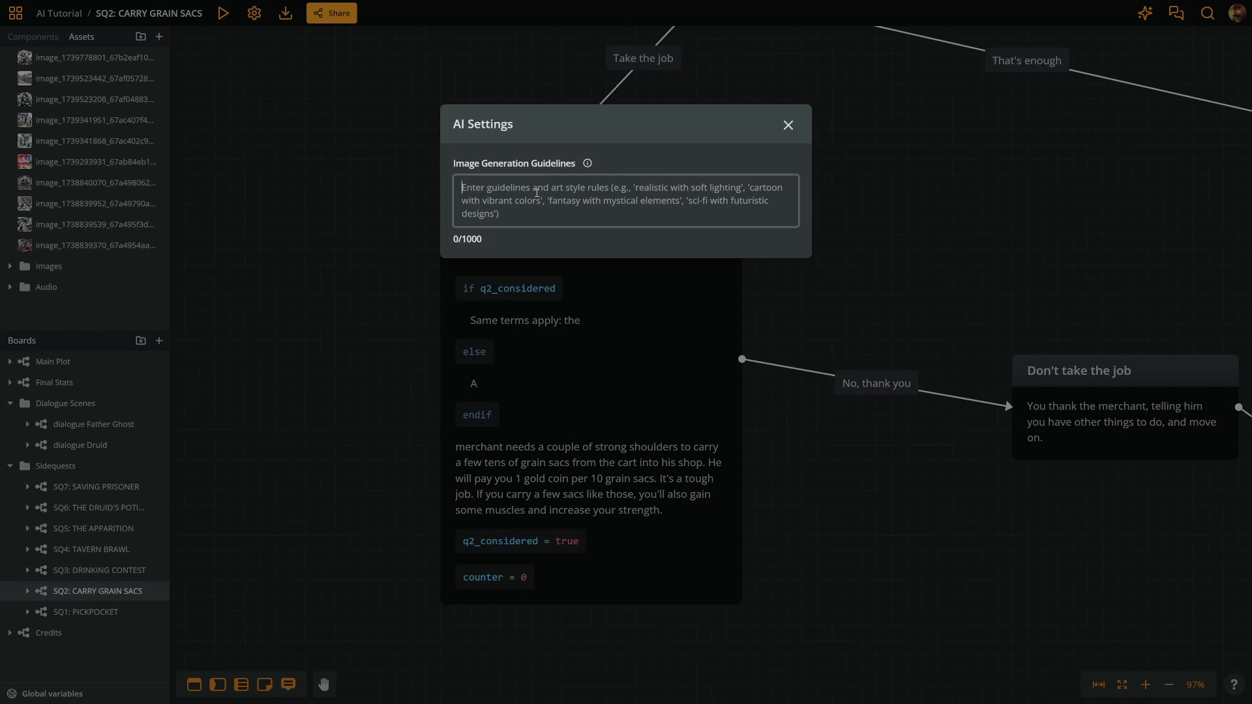
{"action": "type", "text": "Watercol"}
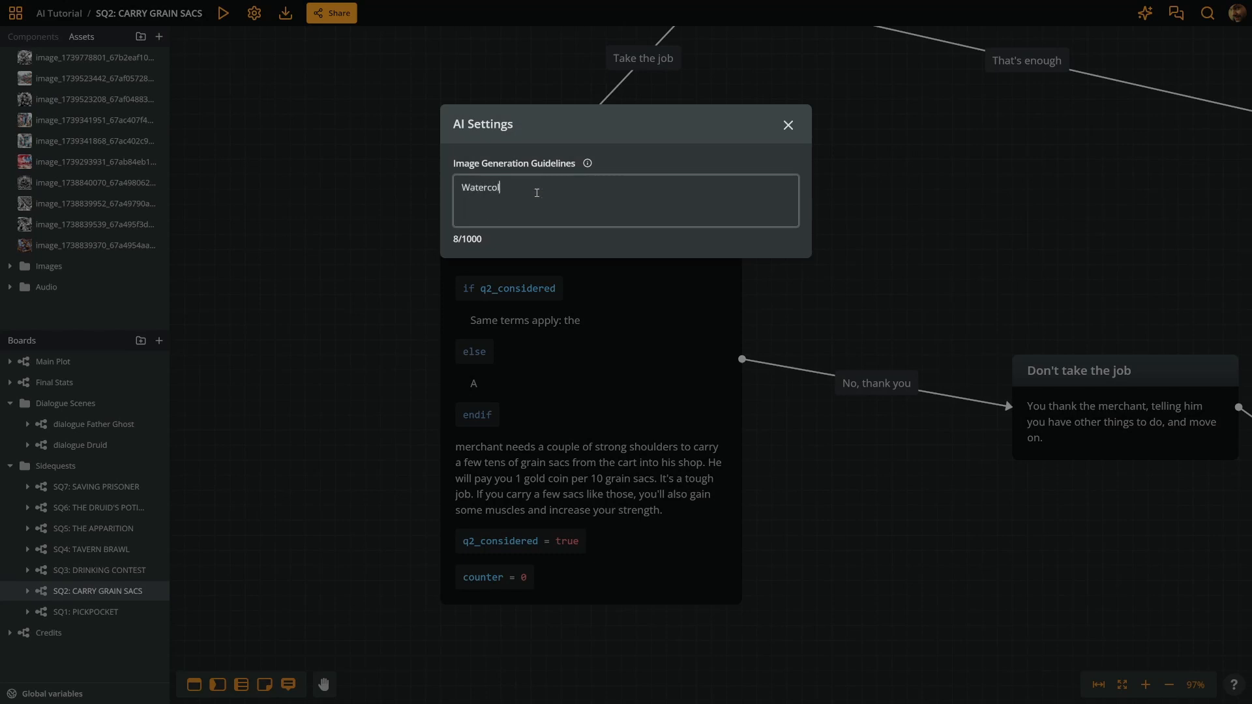
{"action": "type", "text": "ours with thick brushstrokes, usi"}
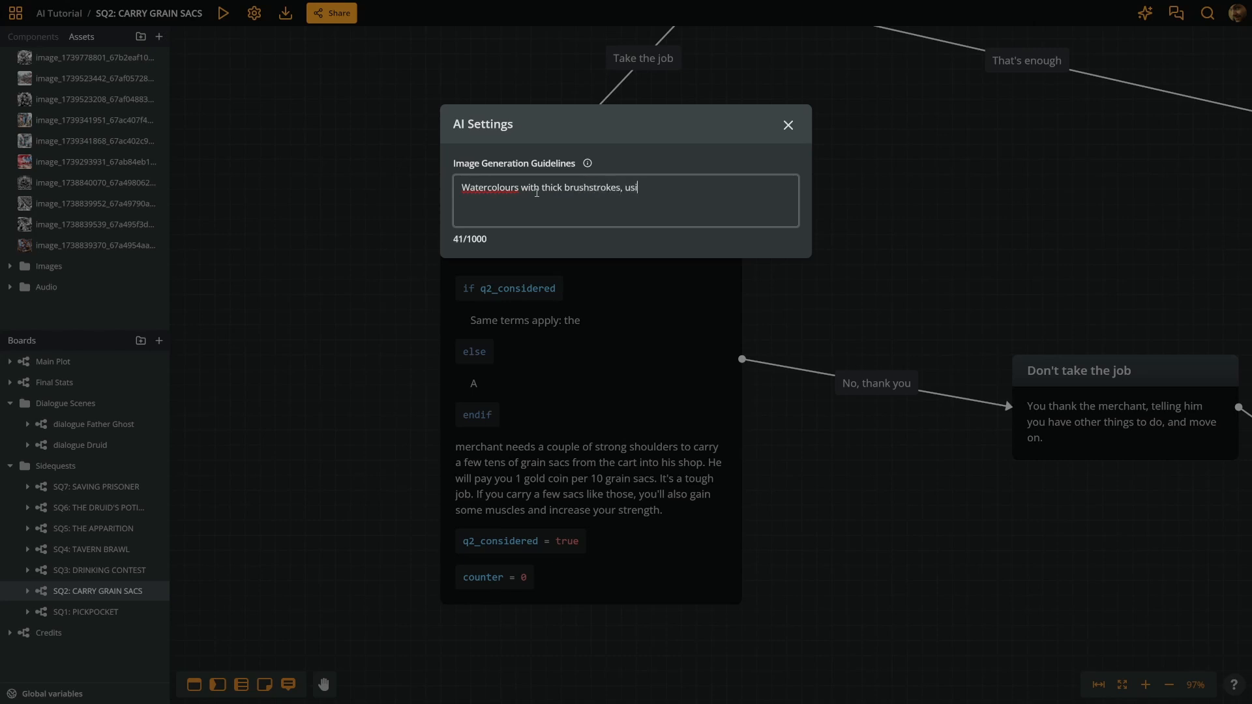
{"action": "type", "text": "ng only shades of red and blue."}
{"action": "key", "text": "Escape"}
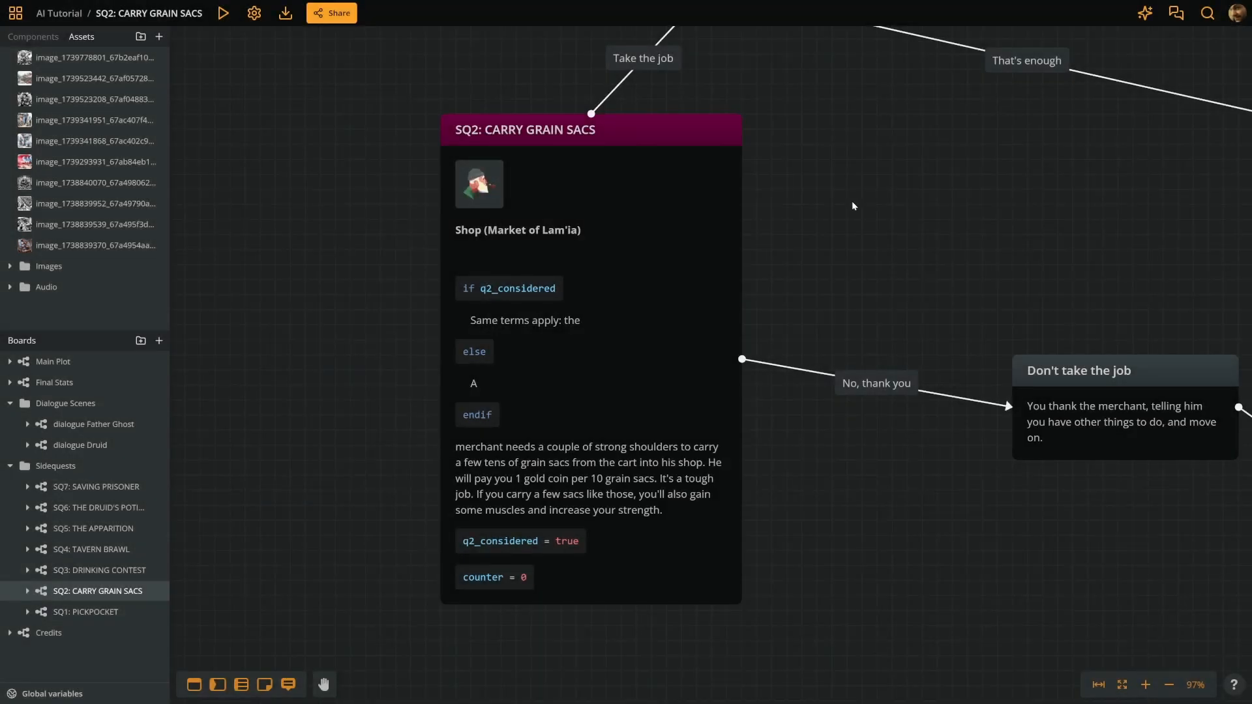
- Auto-generate a cover image for the SQ2: CARRY GRAIN SACS node
{"action": "right_click", "coordinate": [604, 321]}
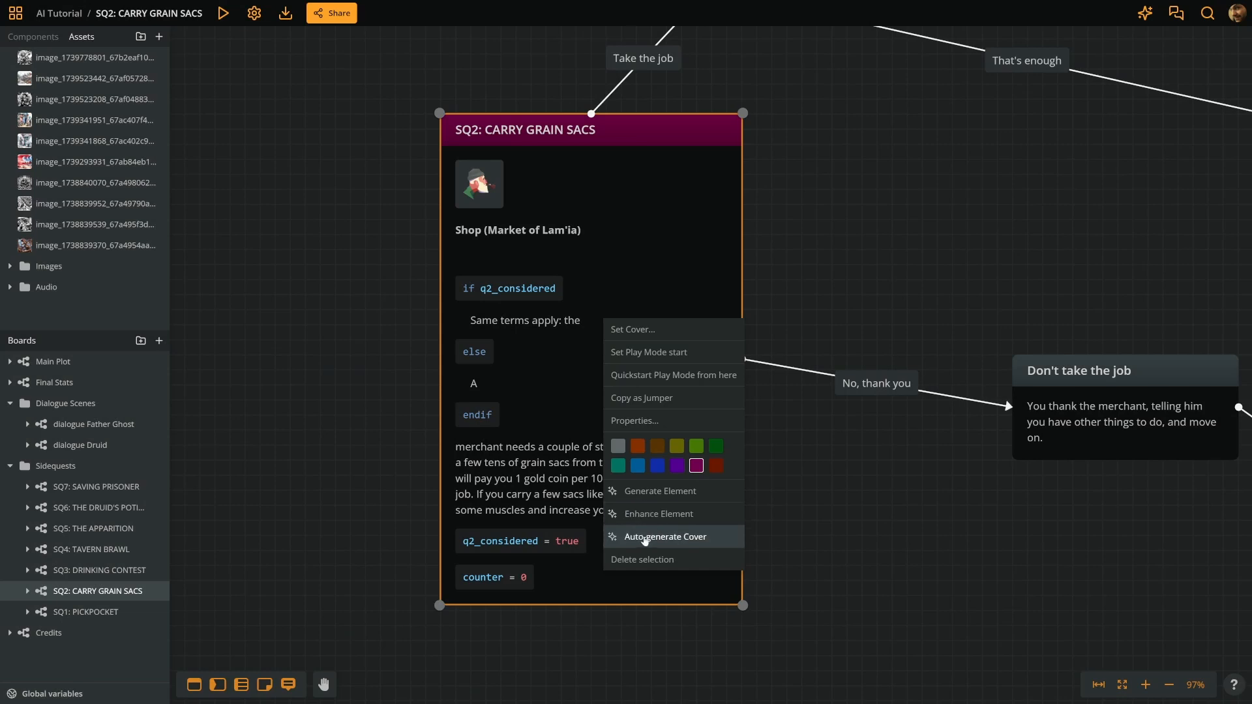
{"action": "left_click", "coordinate": [697, 541]}
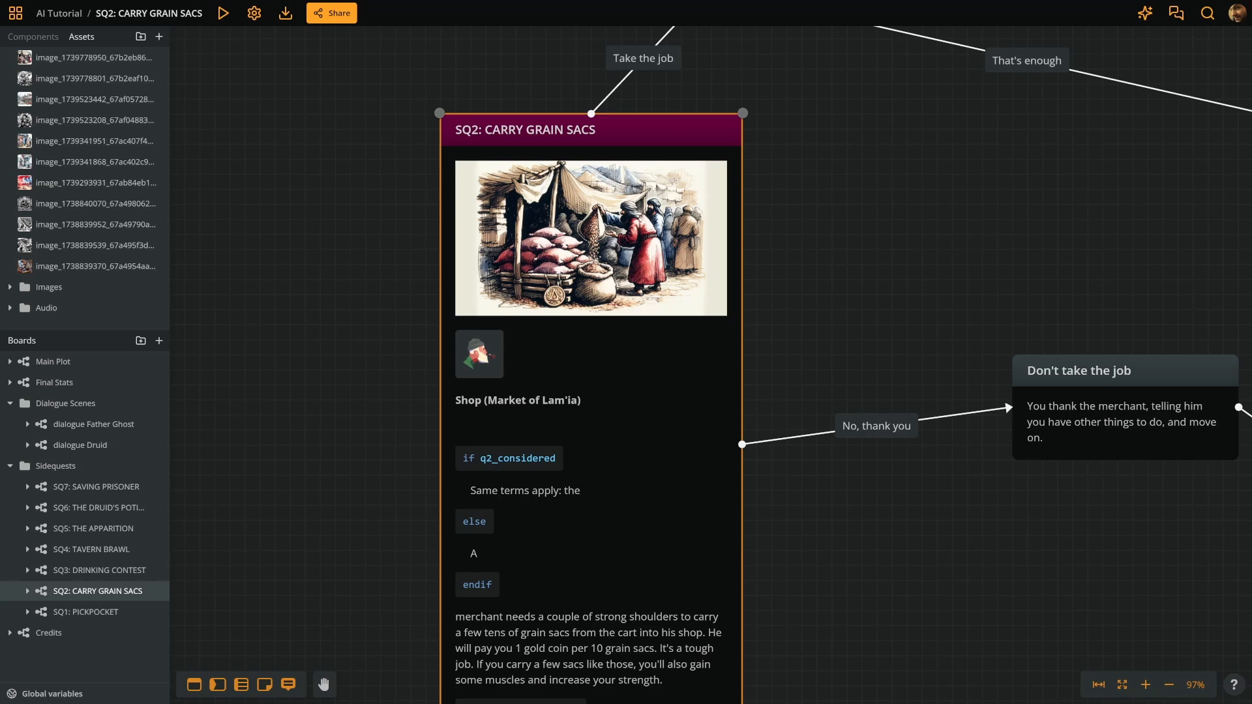
{"action": "scroll", "coordinate": [578, 238], "scroll_direction": "up", "scroll_amount": 3}
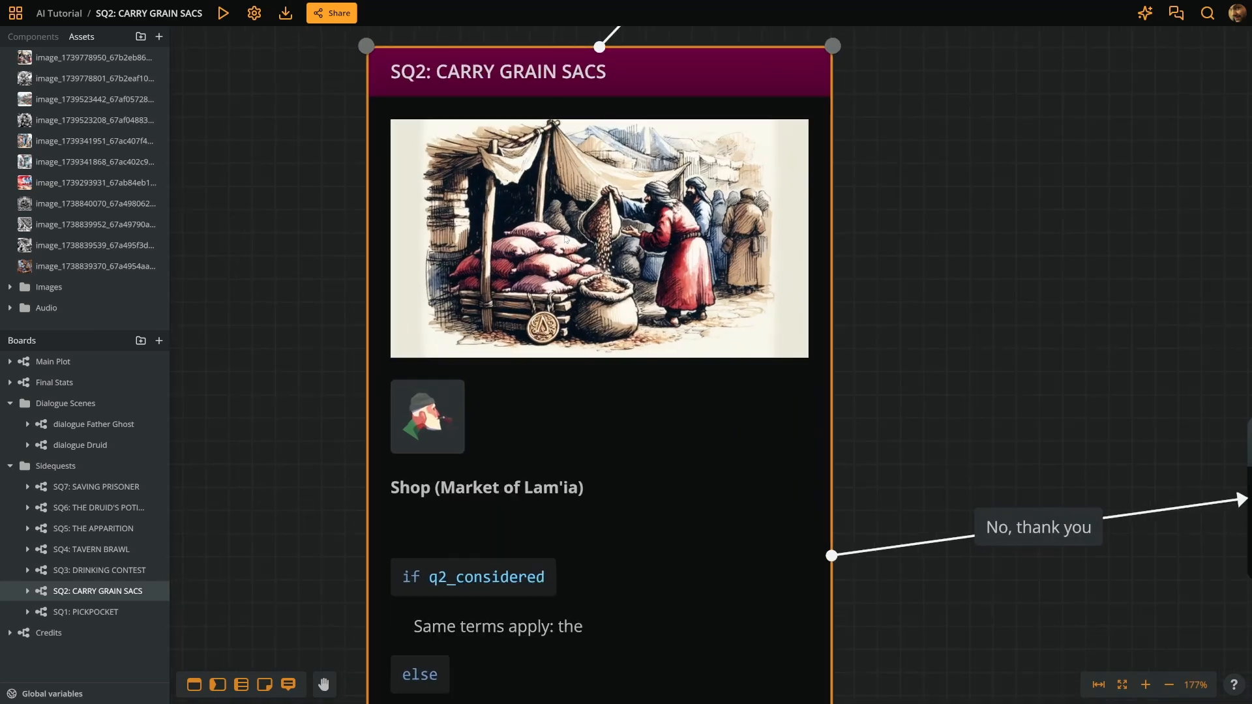
{"action": "scroll", "coordinate": [521, 199], "scroll_direction": "up", "scroll_amount": 2}
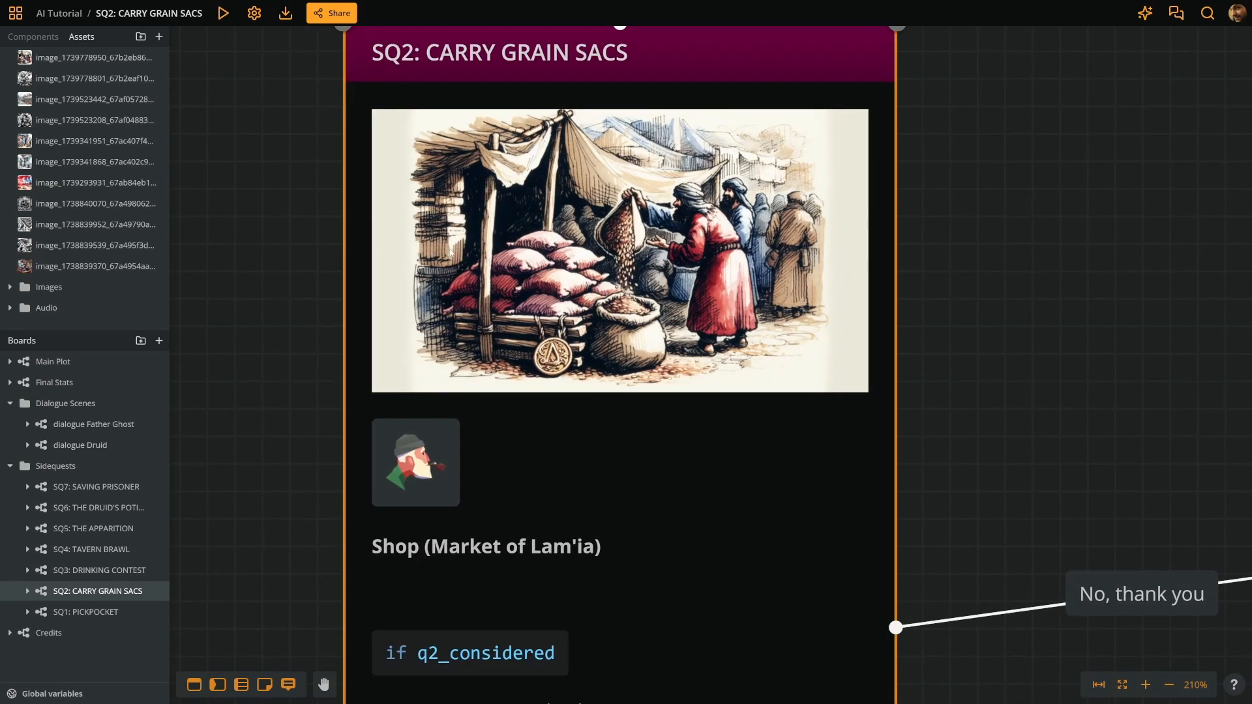
- View the newly generated cover asset full size and inspect the node on the board
{"action": "left_click", "coordinate": [29, 60]}
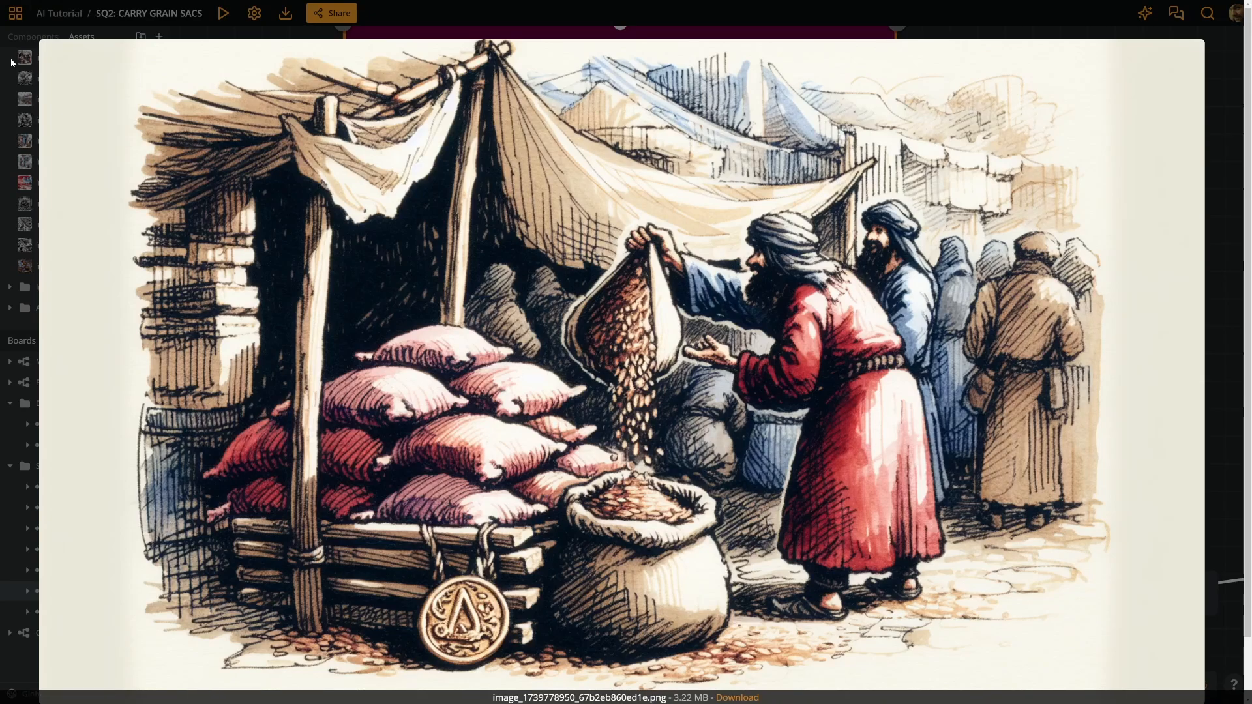
{"action": "left_click", "coordinate": [9, 58]}
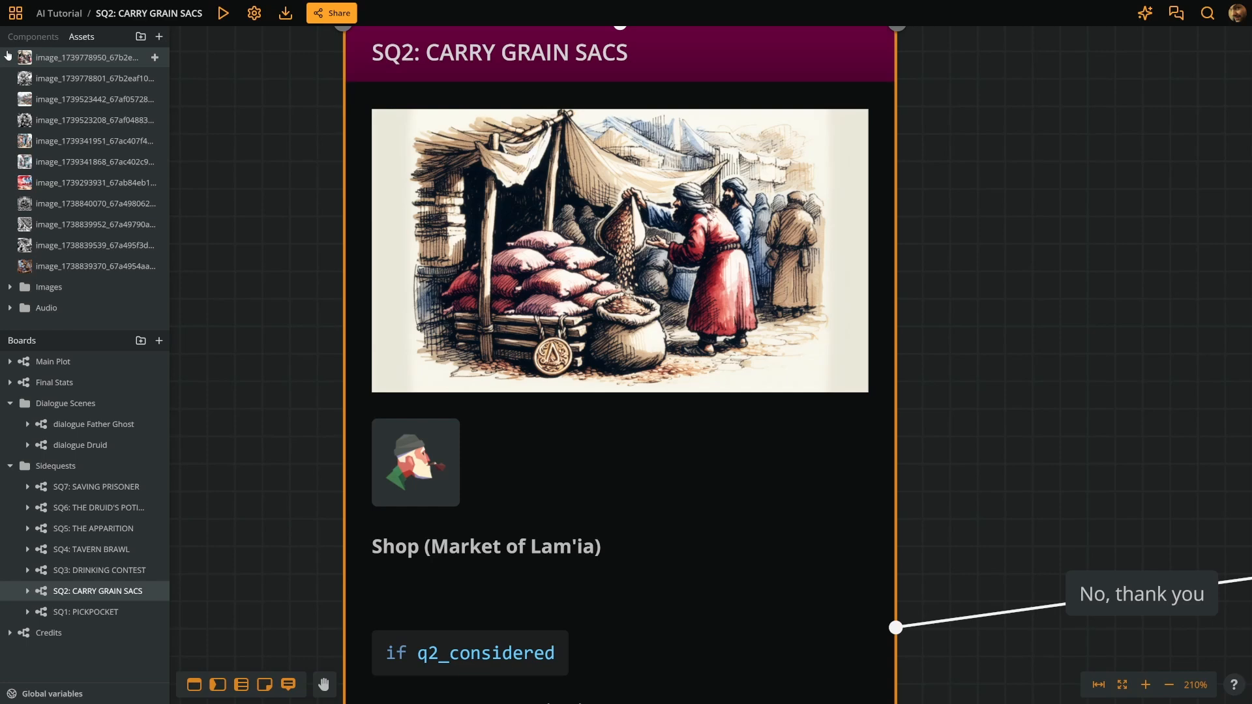
{"action": "scroll", "coordinate": [237, 263], "scroll_direction": "down", "scroll_amount": 3}
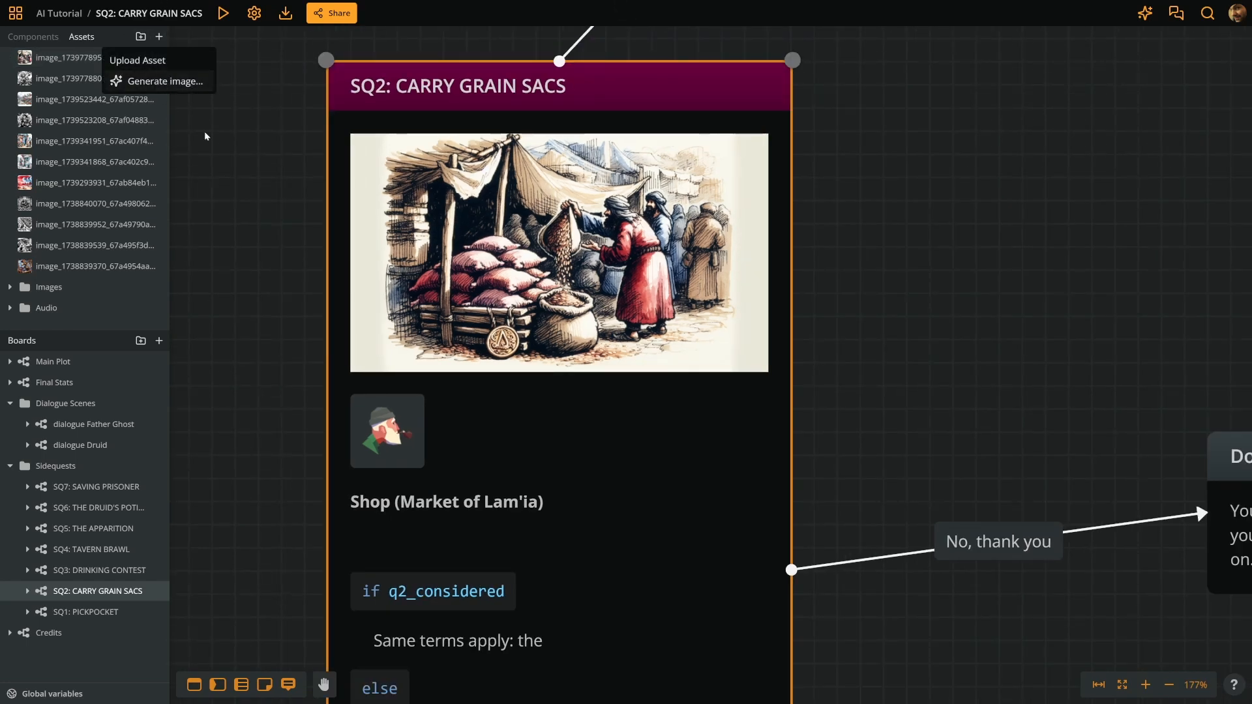
{"action": "scroll", "coordinate": [252, 224], "scroll_direction": "down", "scroll_amount": 5}
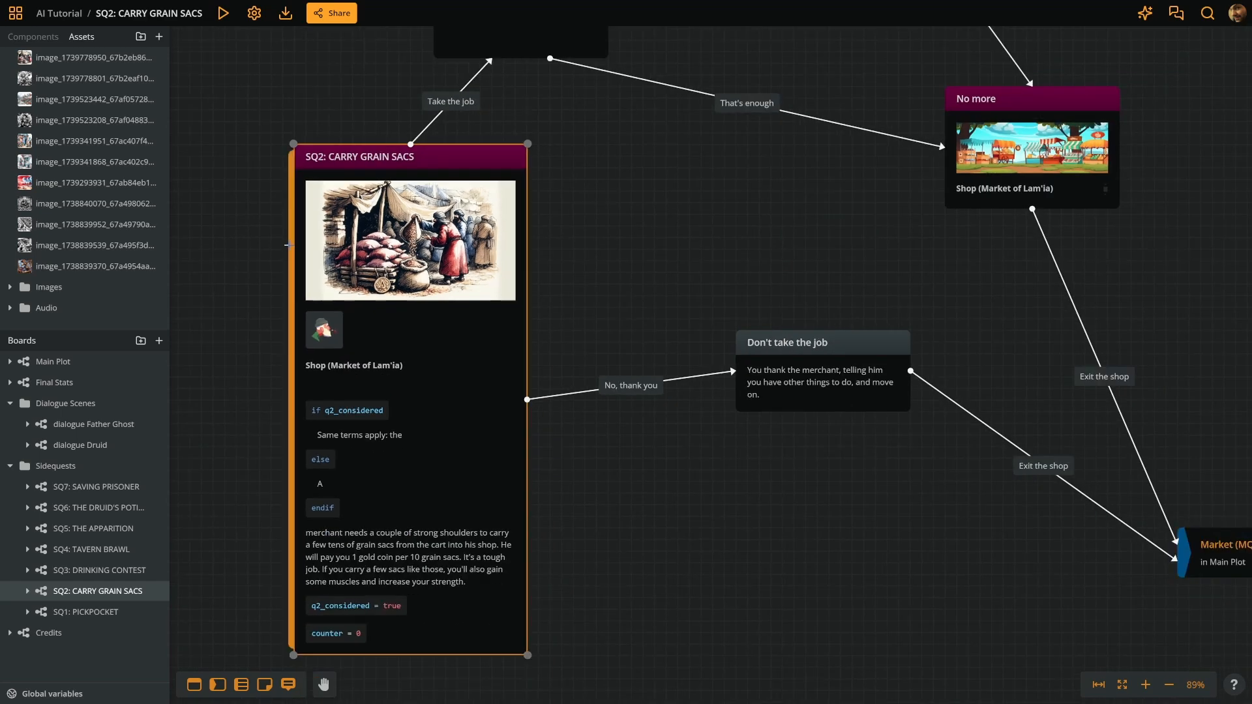
{"action": "scroll", "coordinate": [796, 337], "scroll_direction": "up", "scroll_amount": 6}
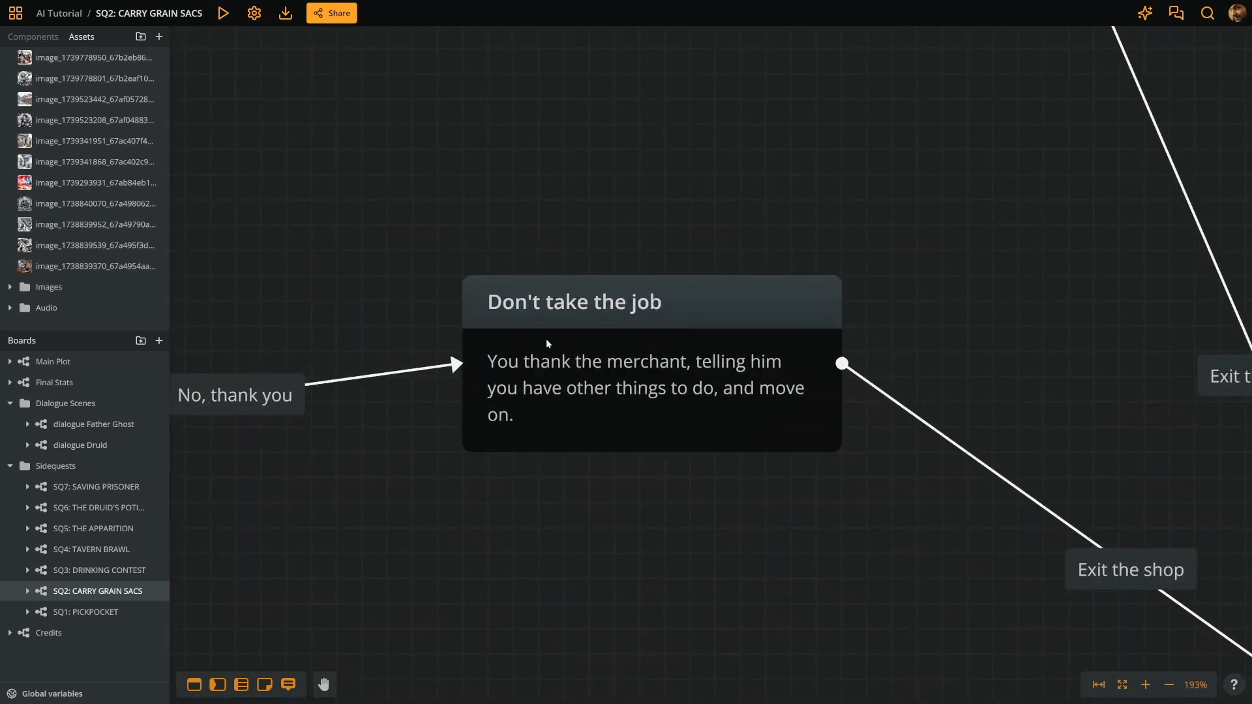
- Open the cover image generator for the Don't take the job node, browsing its image source tabs on the way
{"action": "right_click", "coordinate": [625, 367]}
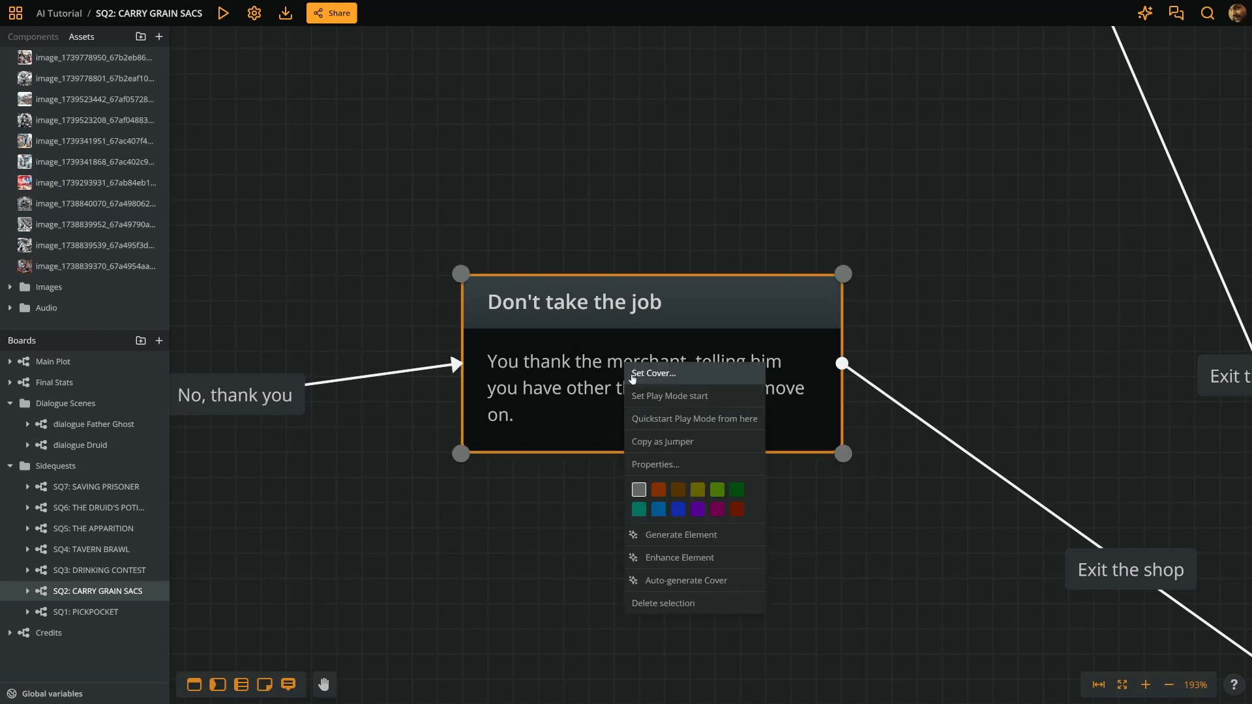
{"action": "left_click", "coordinate": [679, 374]}
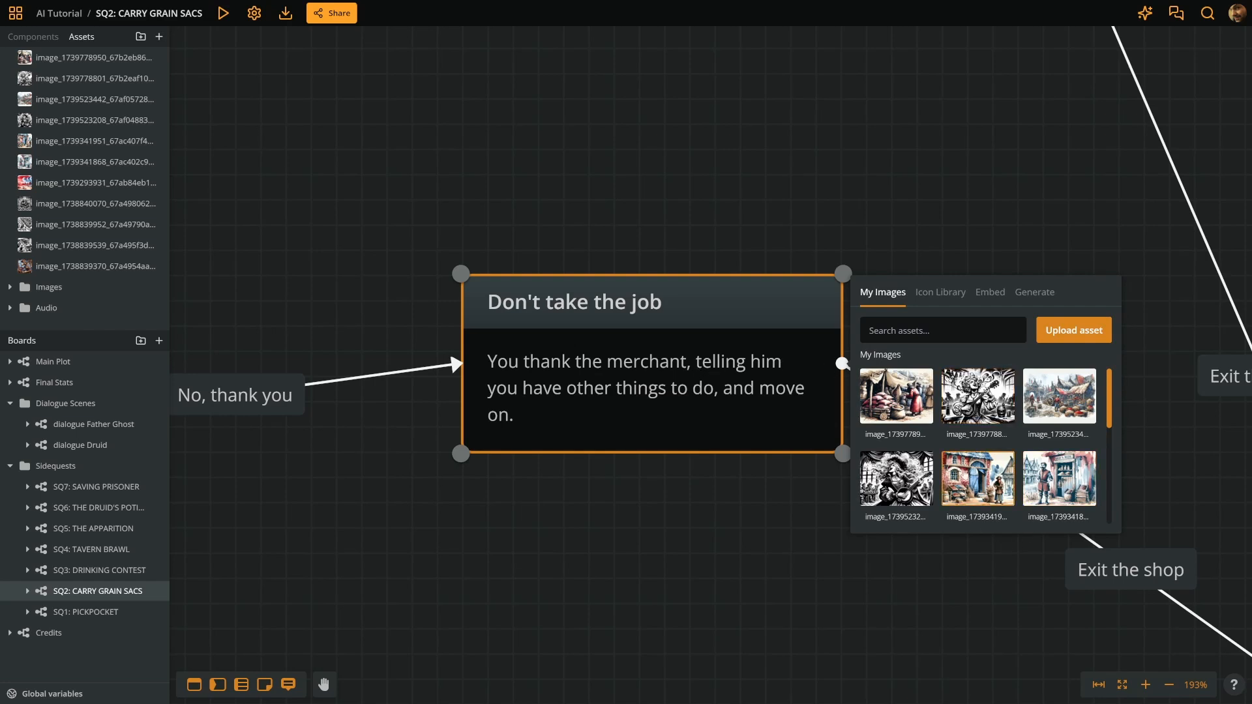
{"action": "left_click", "coordinate": [938, 294]}
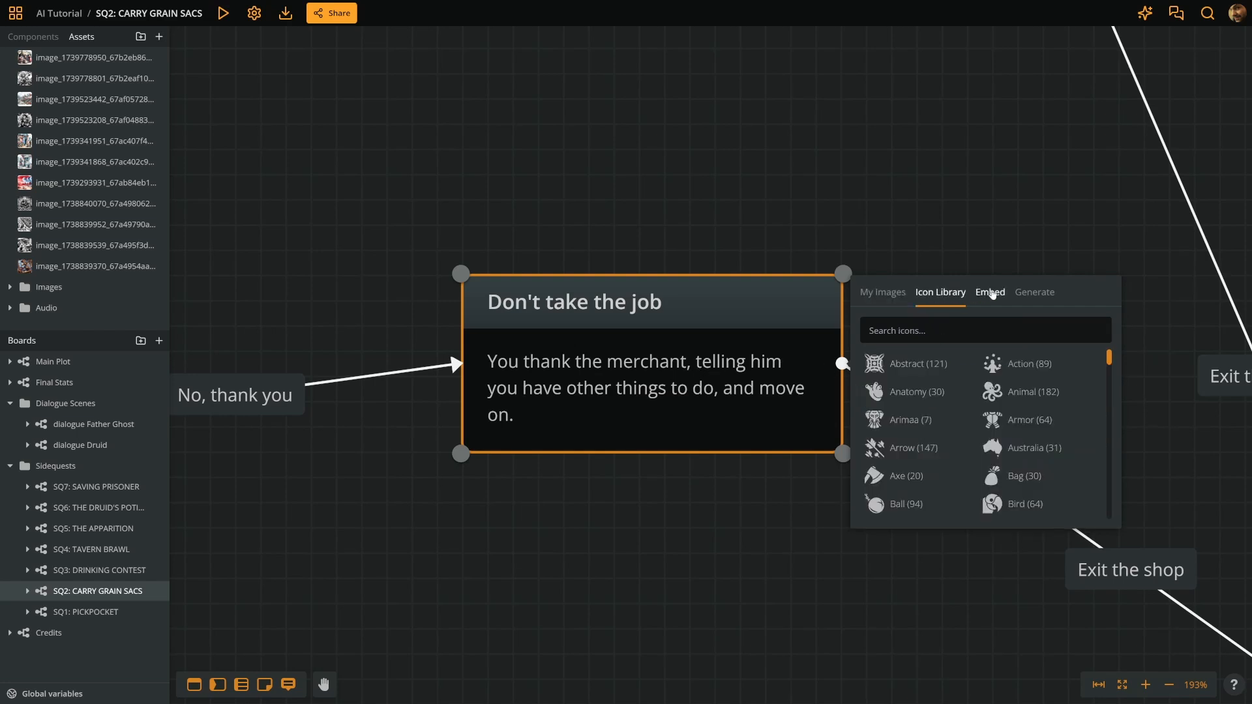
{"action": "left_click", "coordinate": [989, 293]}
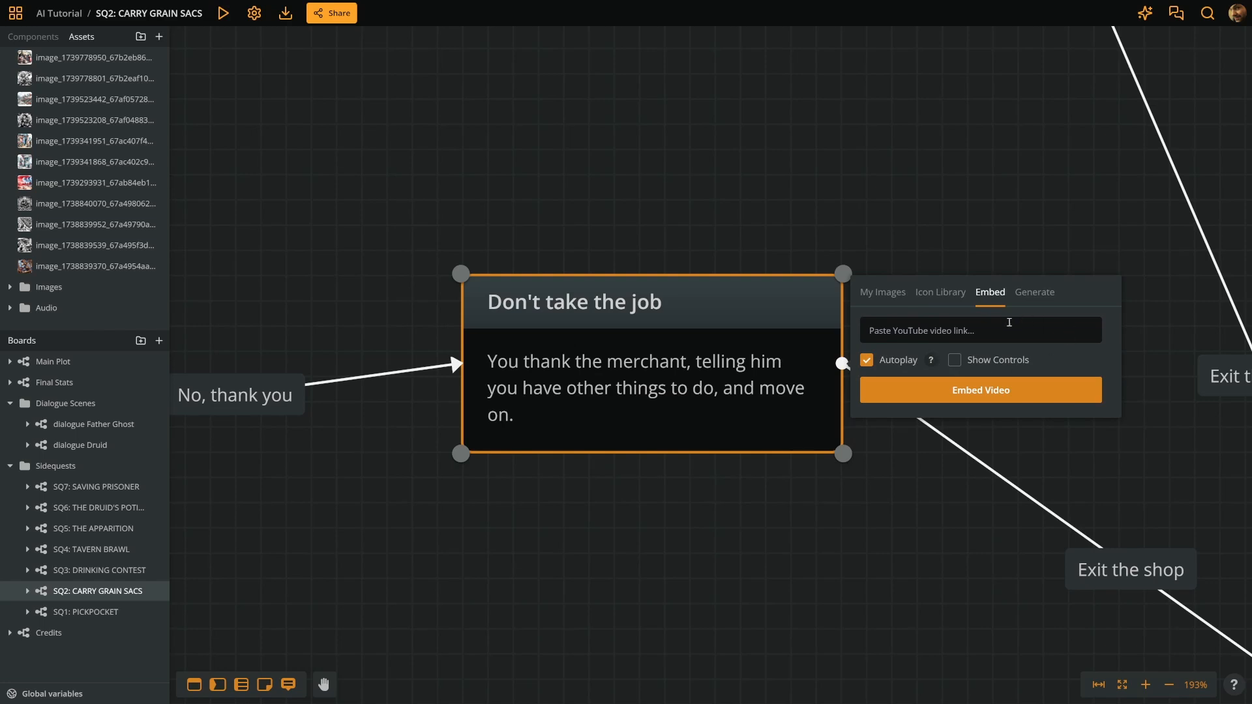
{"action": "left_click", "coordinate": [1036, 293]}
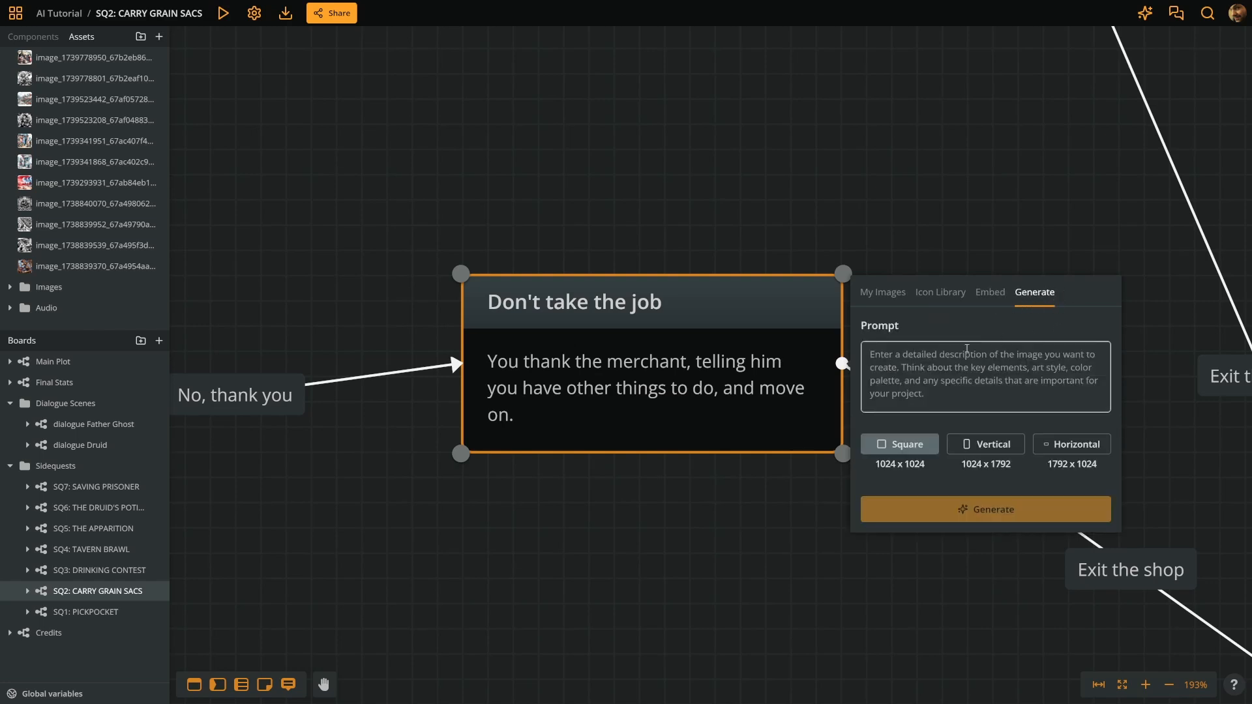
{"action": "left_click", "coordinate": [921, 362]}
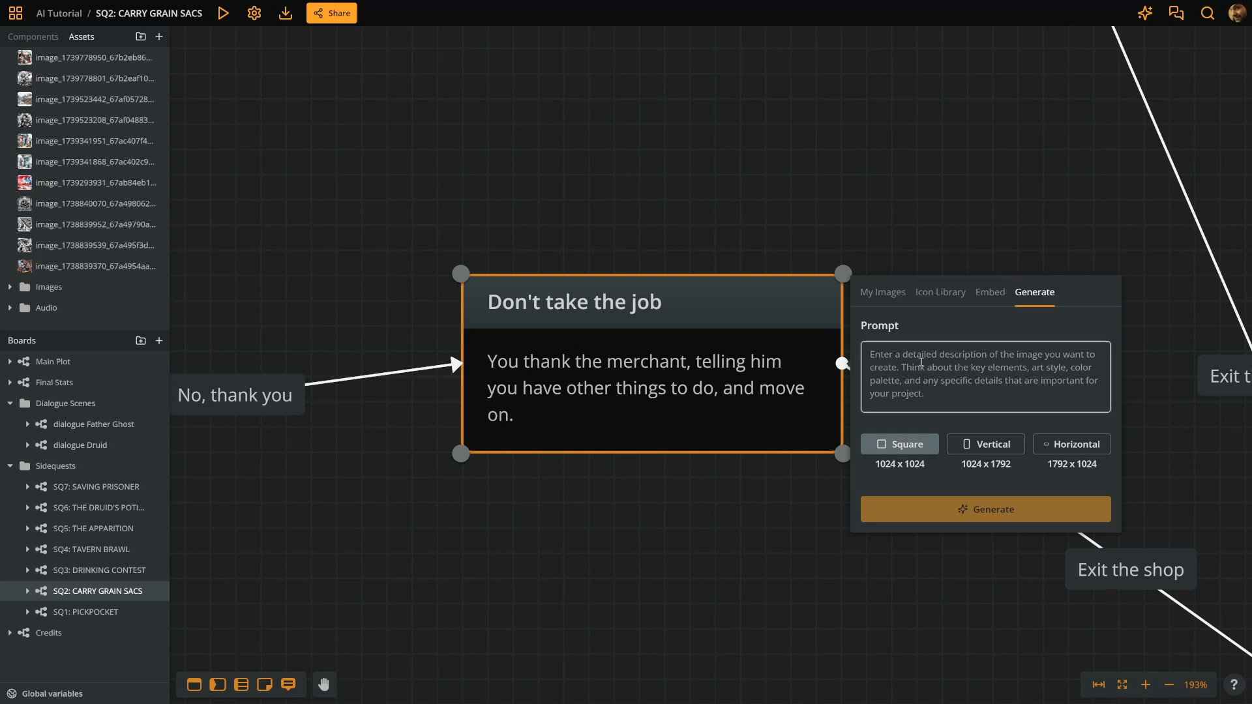
- Enter the prompt "A skinny, mustachioed merchant standing by the door of his shop, selling grain and seeds. The setting is a medieval hamlet."
{"action": "type", "text": "A skinny, m"}
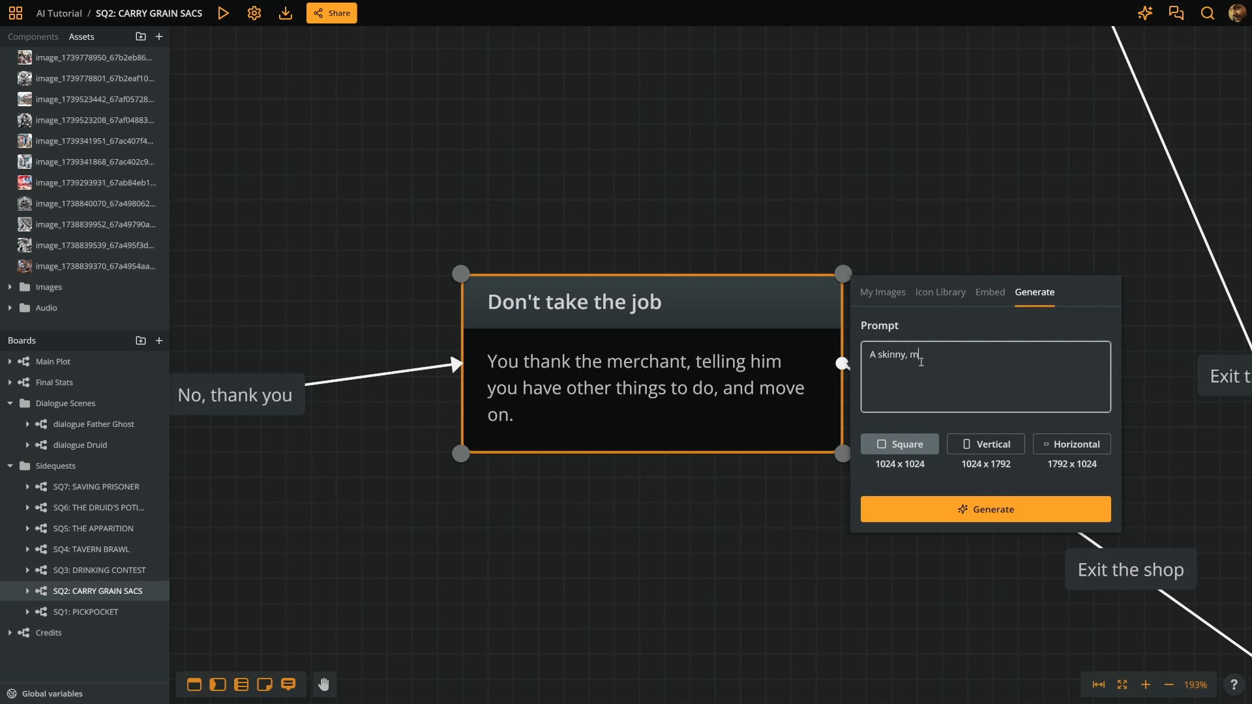
{"action": "type", "text": "ustachioed merchant standing by the door of his "}
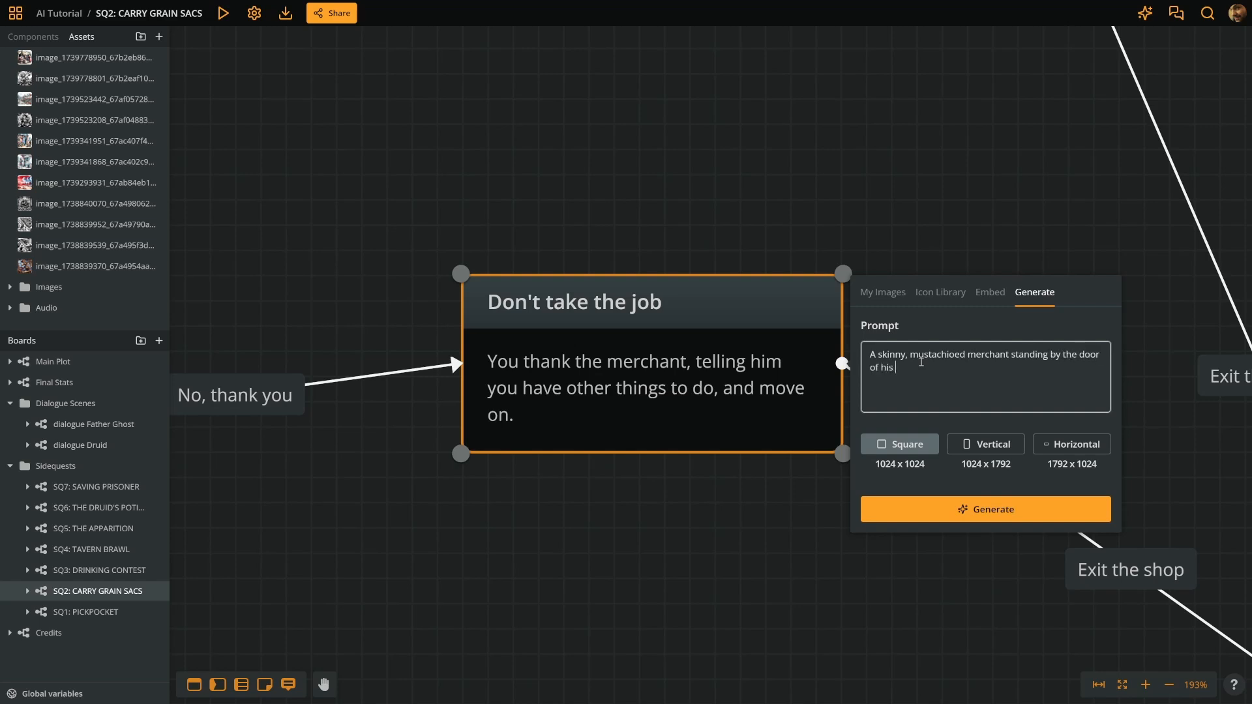
{"action": "type", "text": "shop, selling greain"}
{"action": "key", "text": "BackSpace"}
{"action": "key", "text": "BackSpace"}
{"action": "key", "text": "BackSpace"}
{"action": "key", "text": "BackSpace"}
{"action": "key", "text": "BackSpace"}
{"action": "key", "text": "BackSpace"}
{"action": "type", "text": "grain and seeds. The setting"}
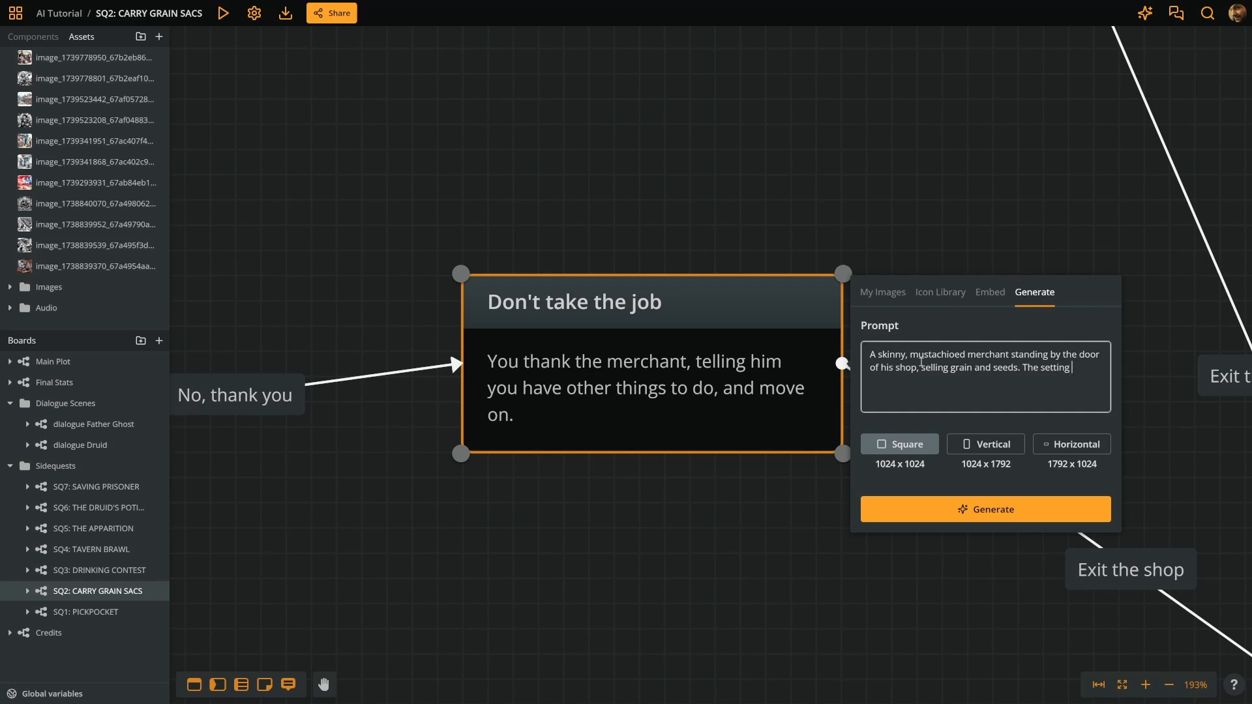
{"action": "type", "text": " is a medieval hamlet."}
- Generate a horizontal 1792 x 1024 image and import it to the asset list as the node's cover
{"action": "left_click", "coordinate": [1079, 451]}
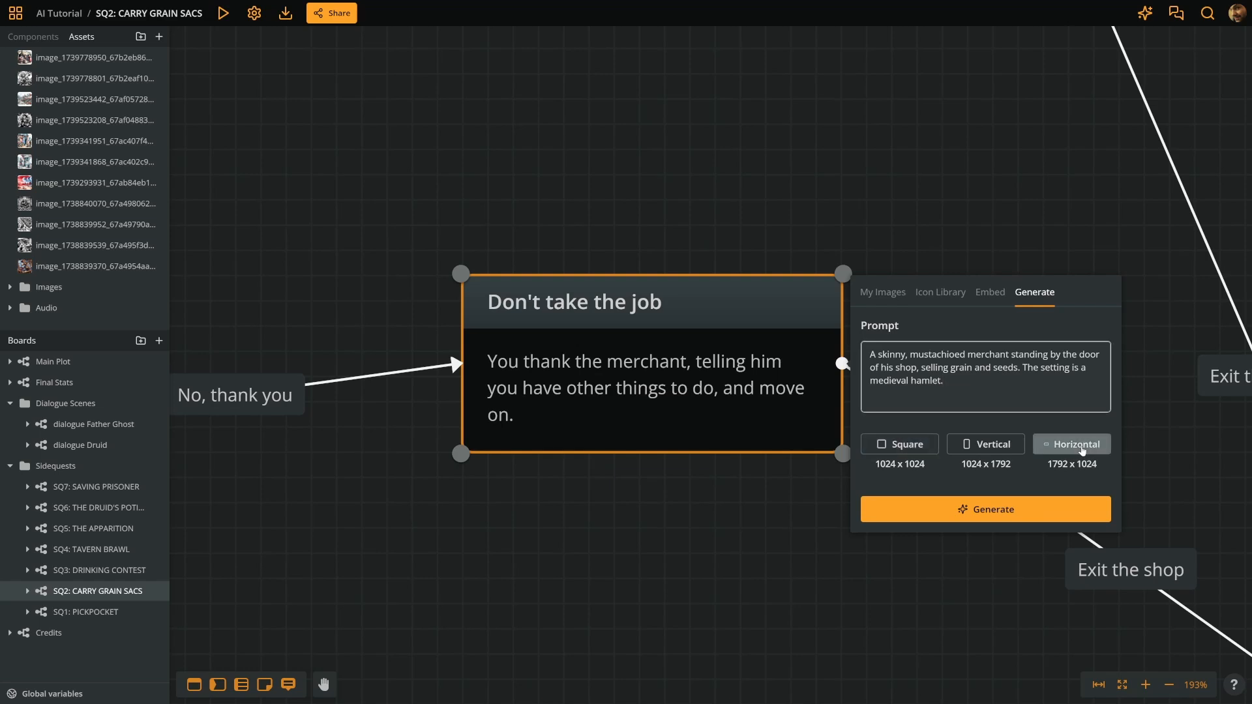
{"action": "left_click", "coordinate": [1020, 514]}
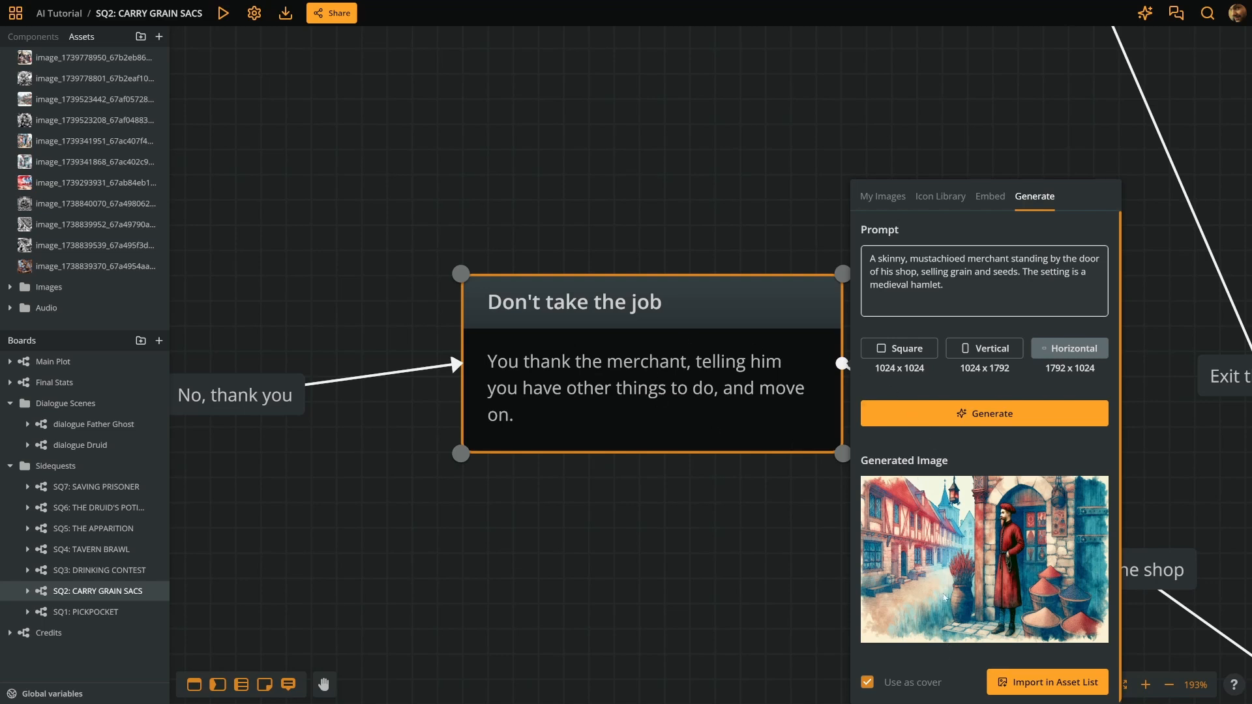
{"action": "left_click", "coordinate": [1069, 683]}
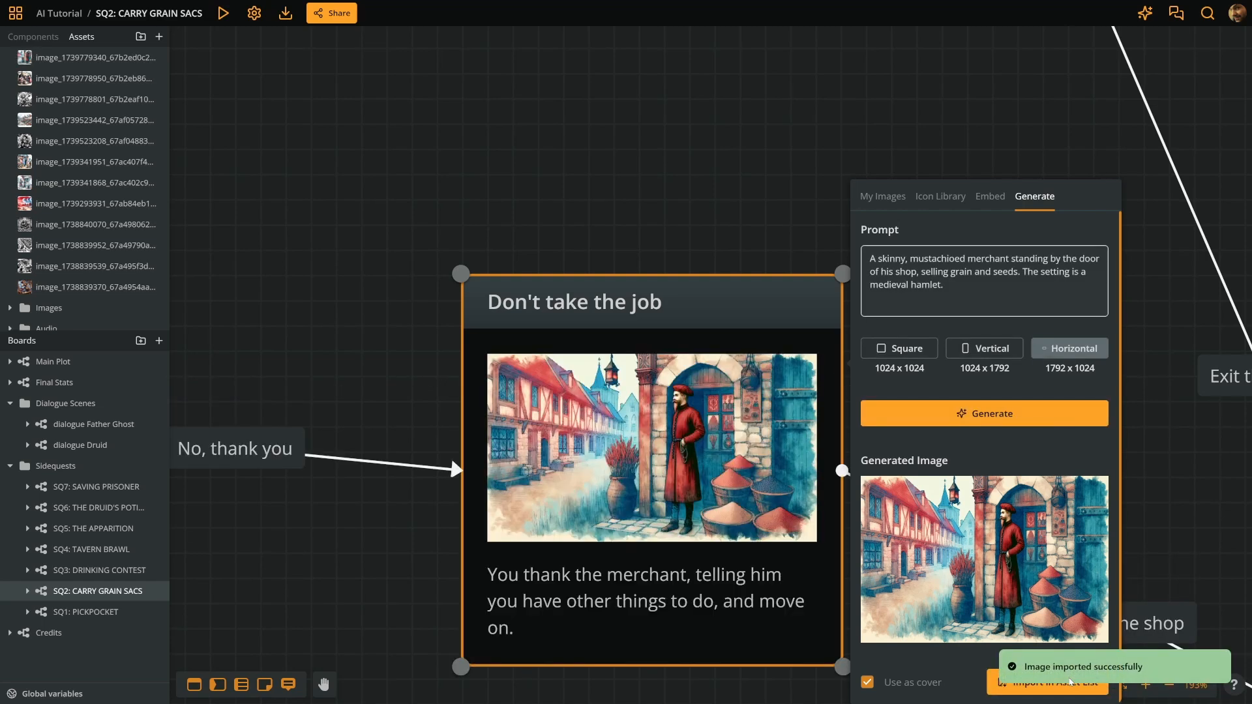
{"action": "left_click", "coordinate": [730, 160]}
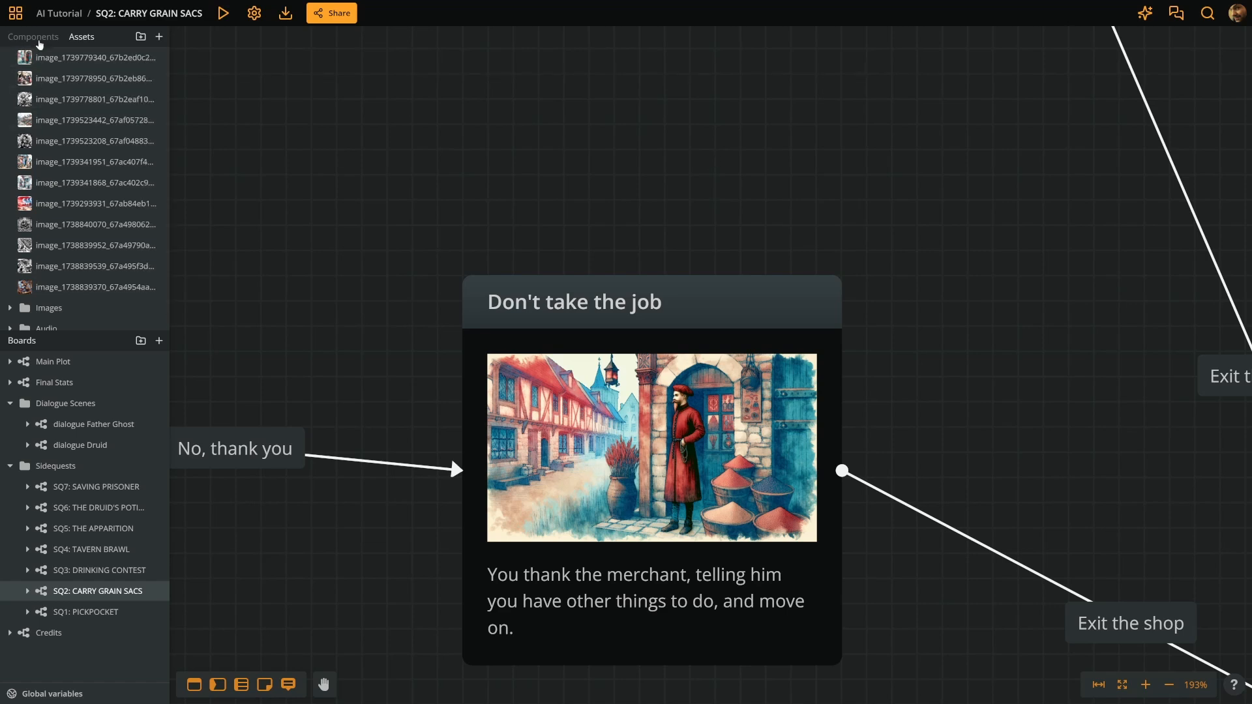
- Open the bard character component and start generating a new cover for it
{"action": "left_click", "coordinate": [33, 36]}
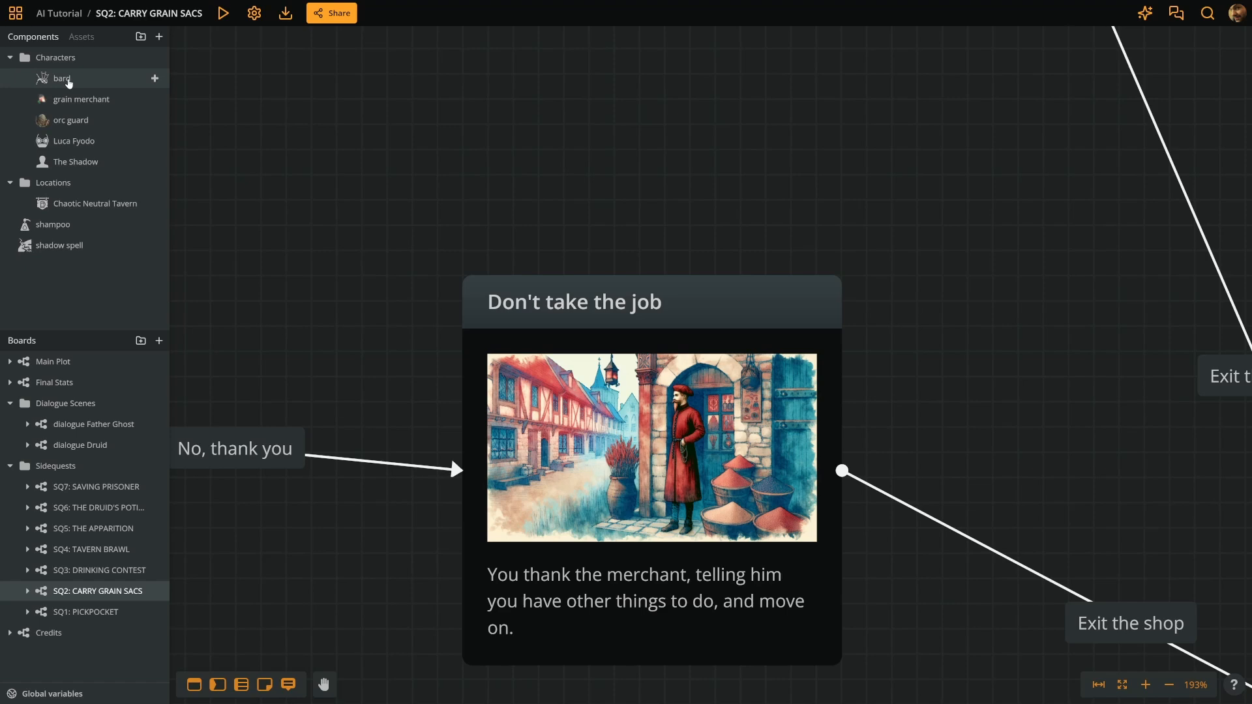
{"action": "left_click", "coordinate": [67, 79]}
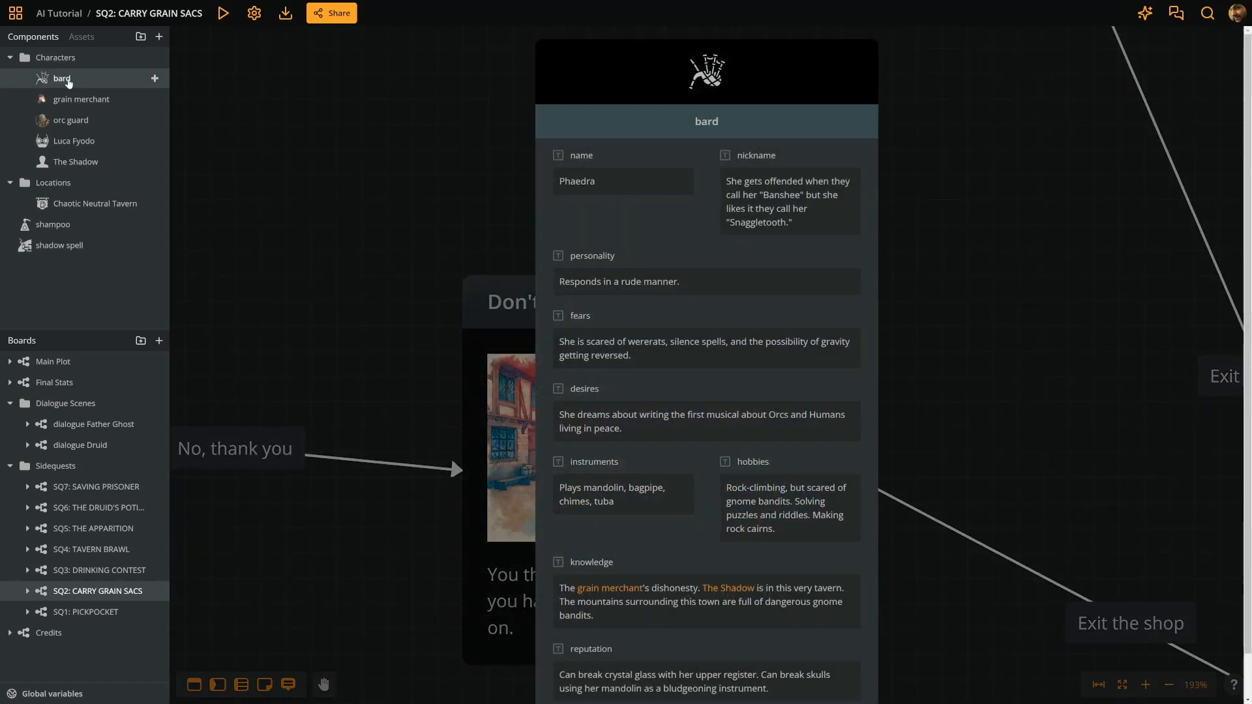
{"action": "mouse_move", "coordinate": [630, 74]}
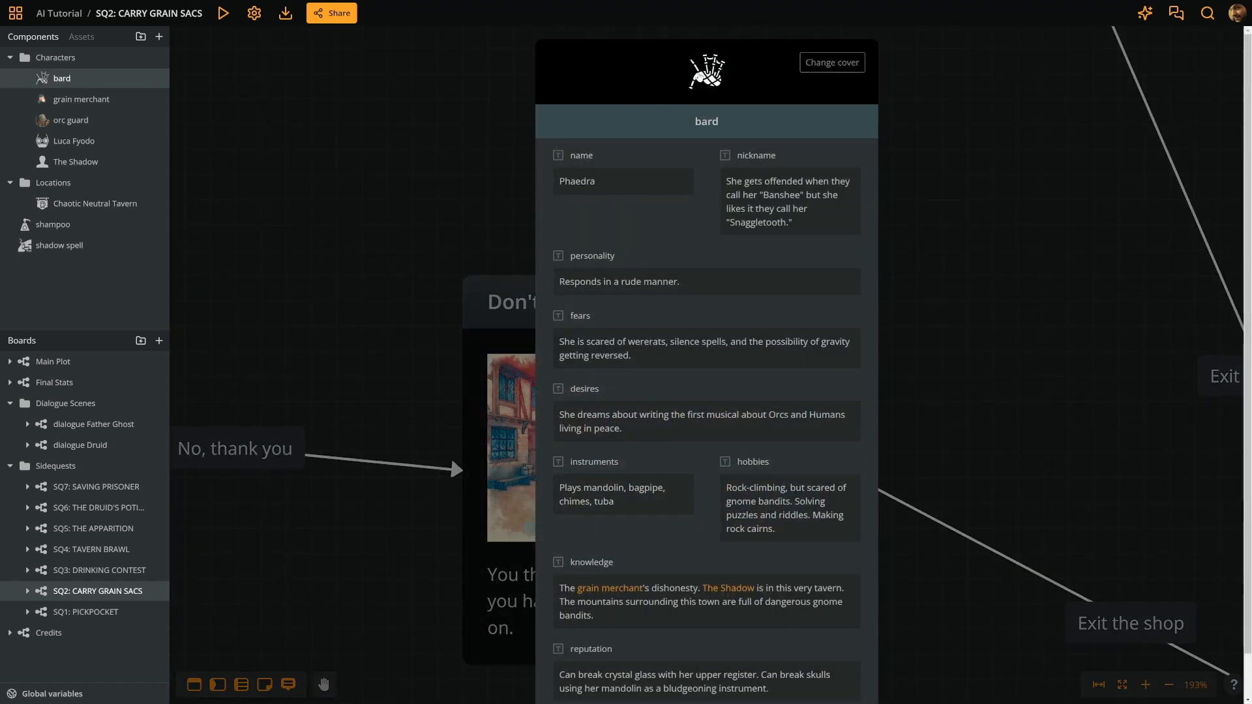
{"action": "left_click", "coordinate": [847, 65]}
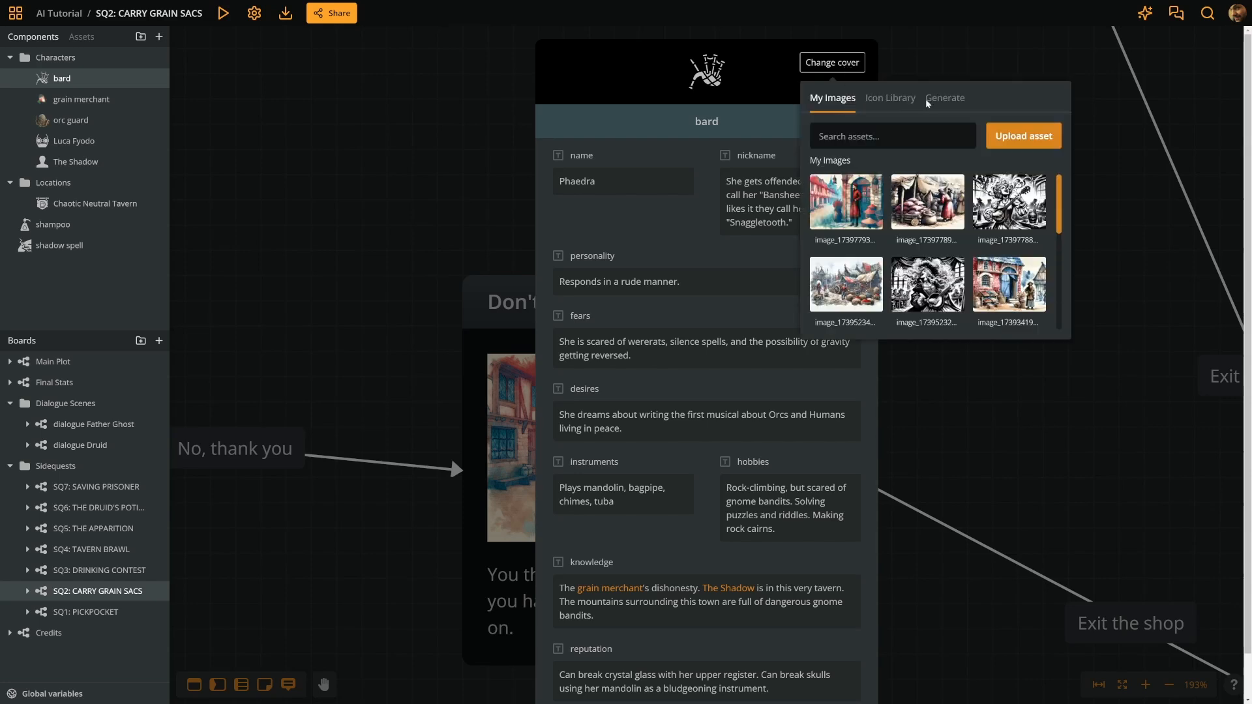
{"action": "left_click", "coordinate": [955, 105]}
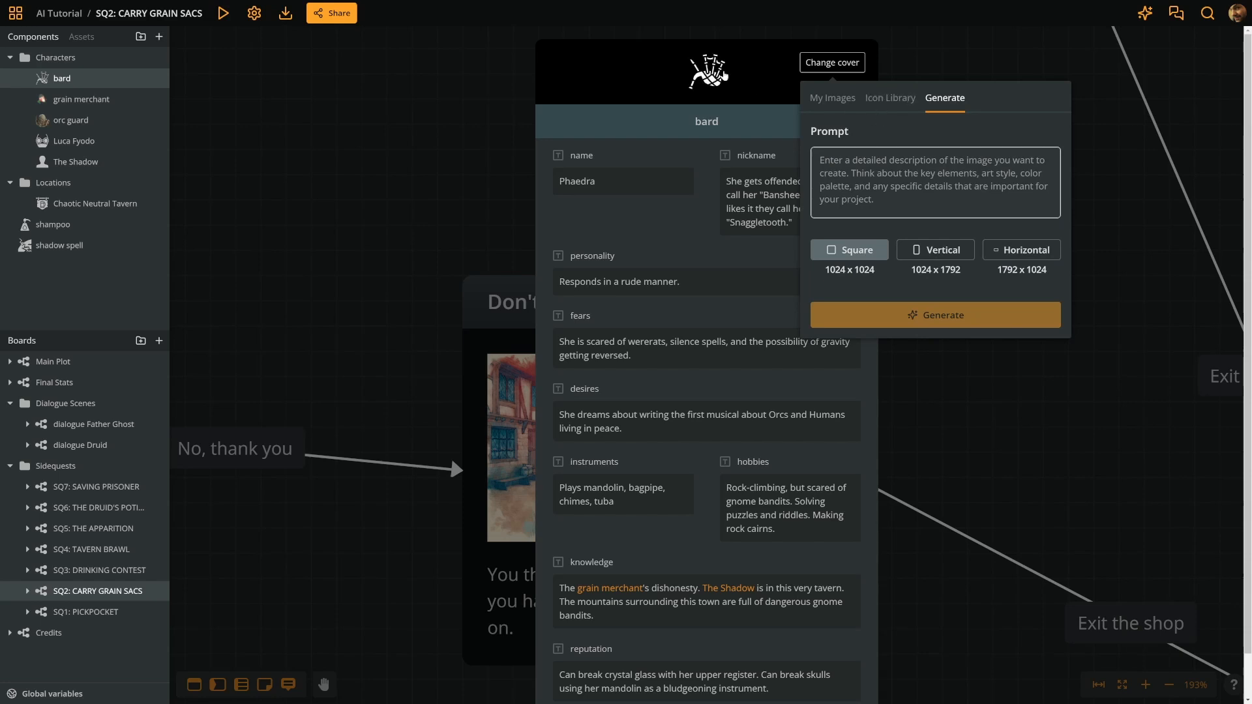
- Enter the prompt "A female orc playing the harp and happily singing, sat on a bed of flowers, in the forest."
{"action": "left_click", "coordinate": [888, 167]}
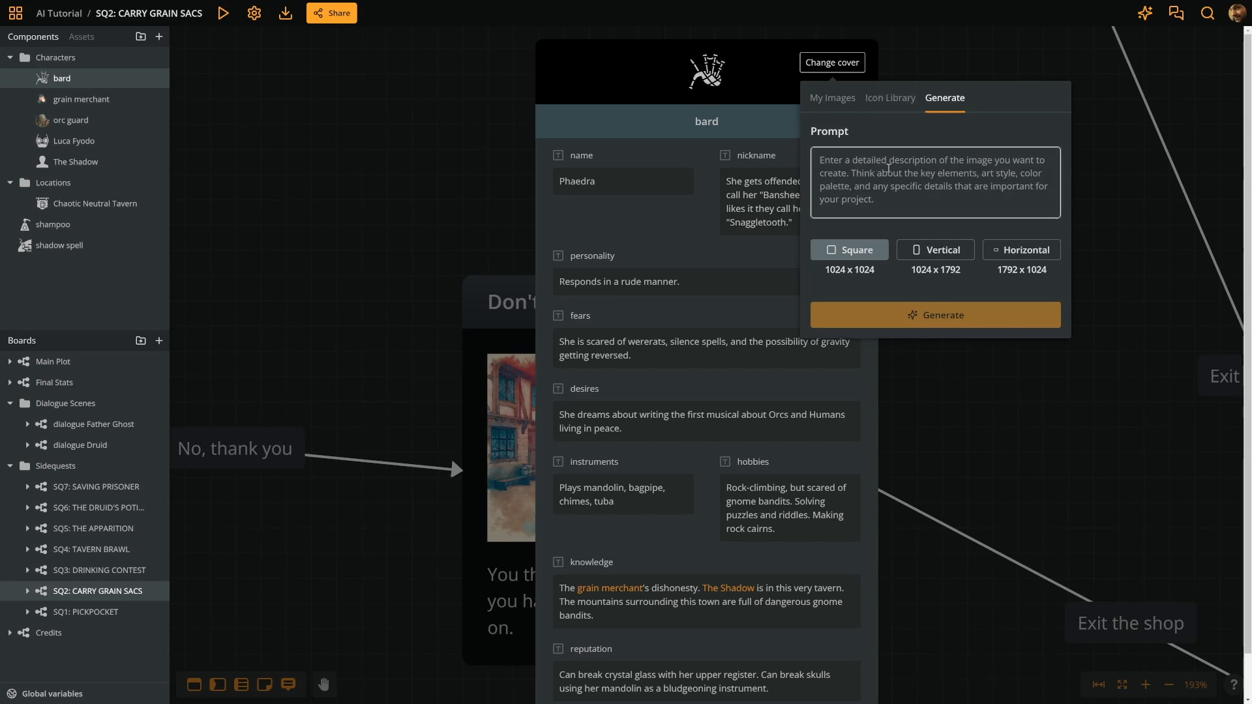
{"action": "type", "text": "An orc"}
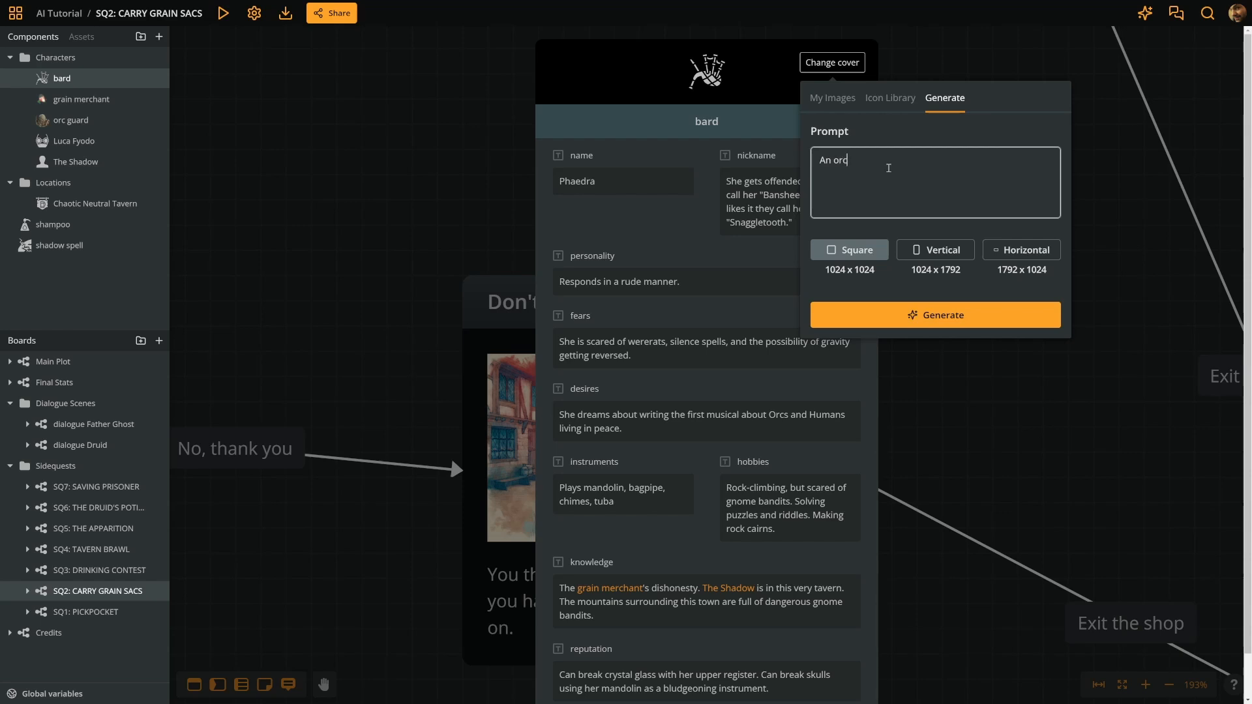
{"action": "type", "text": " playing the harp"}
{"action": "left_click", "coordinate": [828, 165]}
{"action": "key", "text": "BackSpace"}
{"action": "type", "text": "female"}
{"action": "left_click", "coordinate": [1034, 158]}
{"action": "type", "text": "and happily s"}
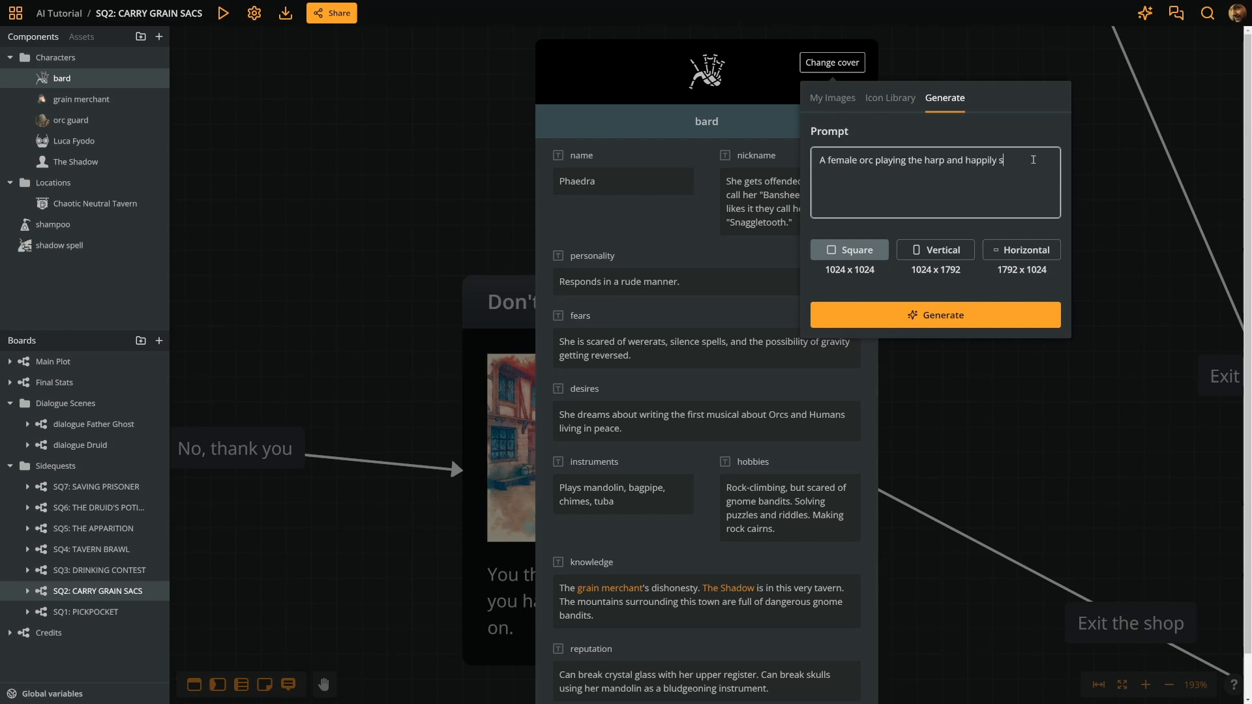
{"action": "type", "text": "inging, sat on a bed of flowers"}
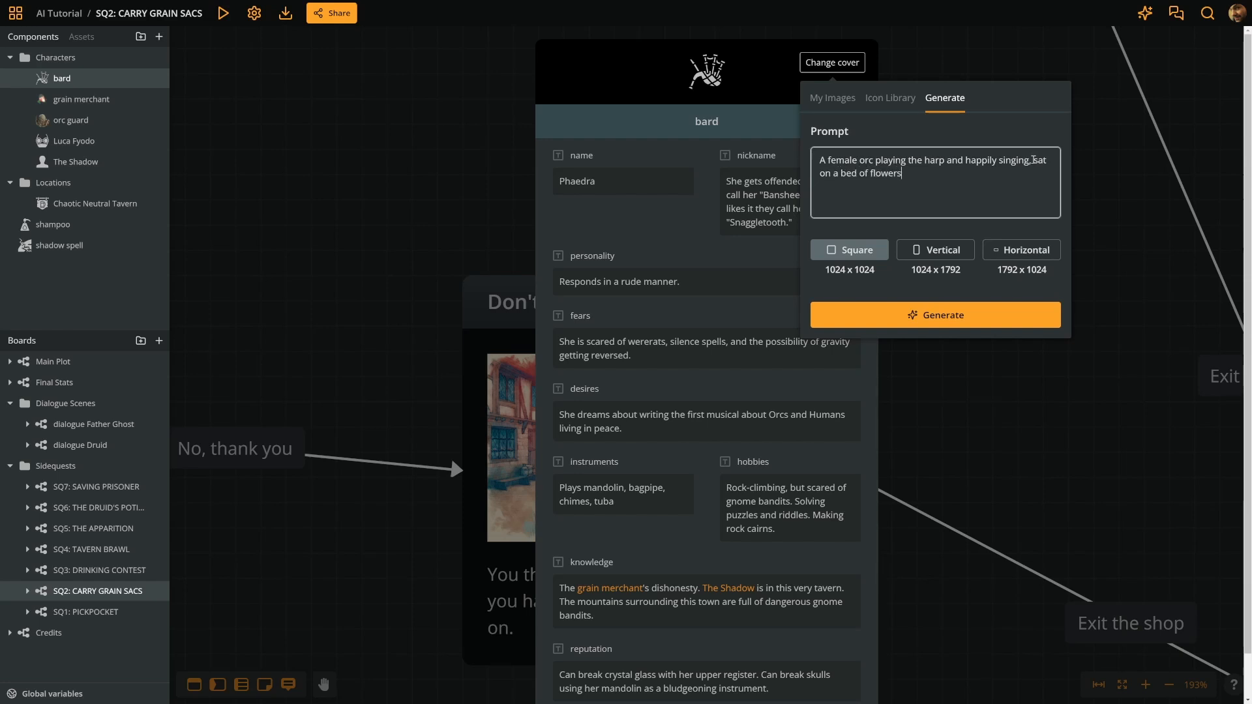
{"action": "type", "text": ", in the fiore"}
{"action": "key", "text": "BackSpace"}
{"action": "key", "text": "BackSpace"}
{"action": "key", "text": "BackSpace"}
{"action": "key", "text": "BackSpace"}
{"action": "type", "text": "orest."}
- Generate the square bard image and import it to the asset list as the character's cover
{"action": "left_click", "coordinate": [965, 321]}
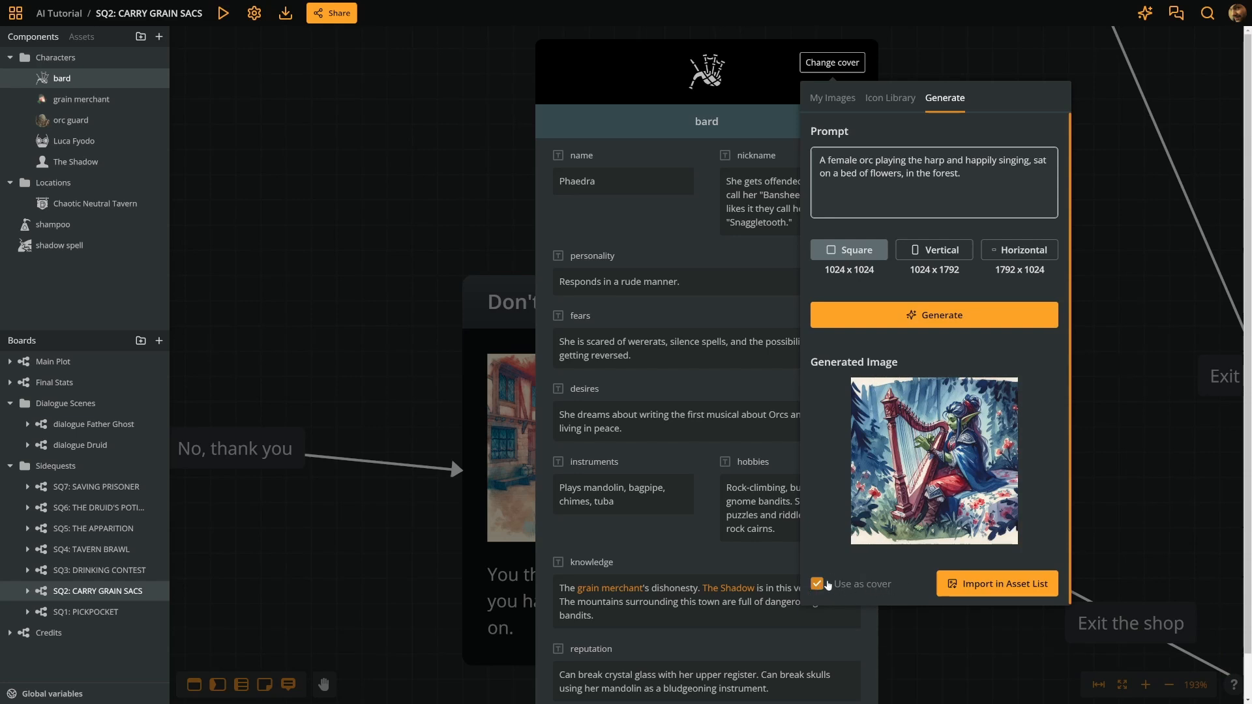
{"action": "left_click", "coordinate": [1023, 585]}
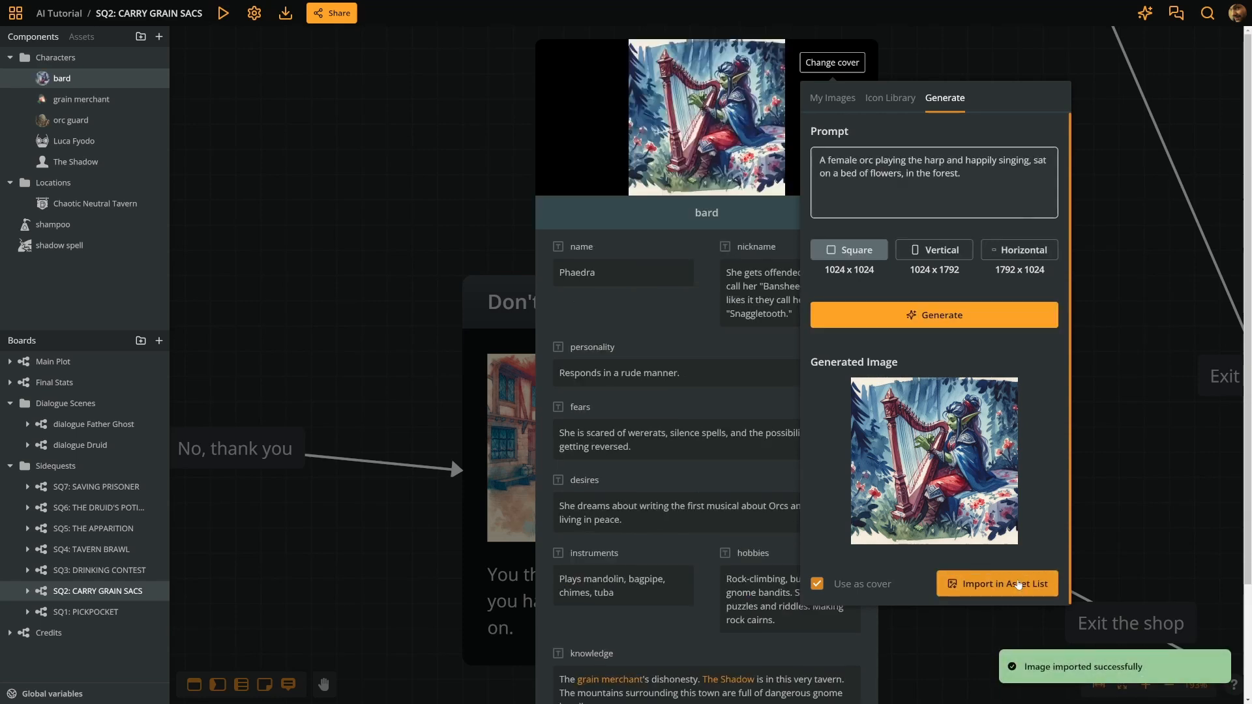
- View the newest asset, the orc bard image, at full size and close it
{"action": "left_click", "coordinate": [88, 37]}
{"action": "left_click", "coordinate": [24, 60]}
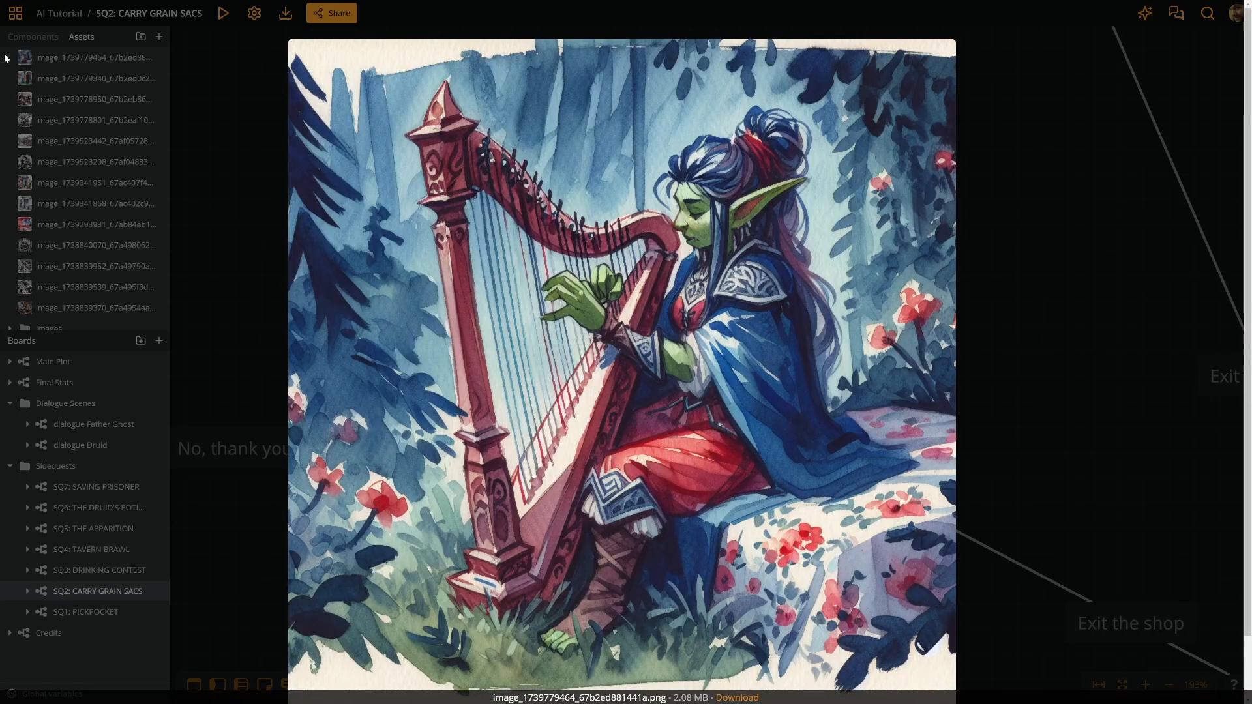
{"action": "key", "text": "Escape"}
{"action": "left_click", "coordinate": [365, 170]}
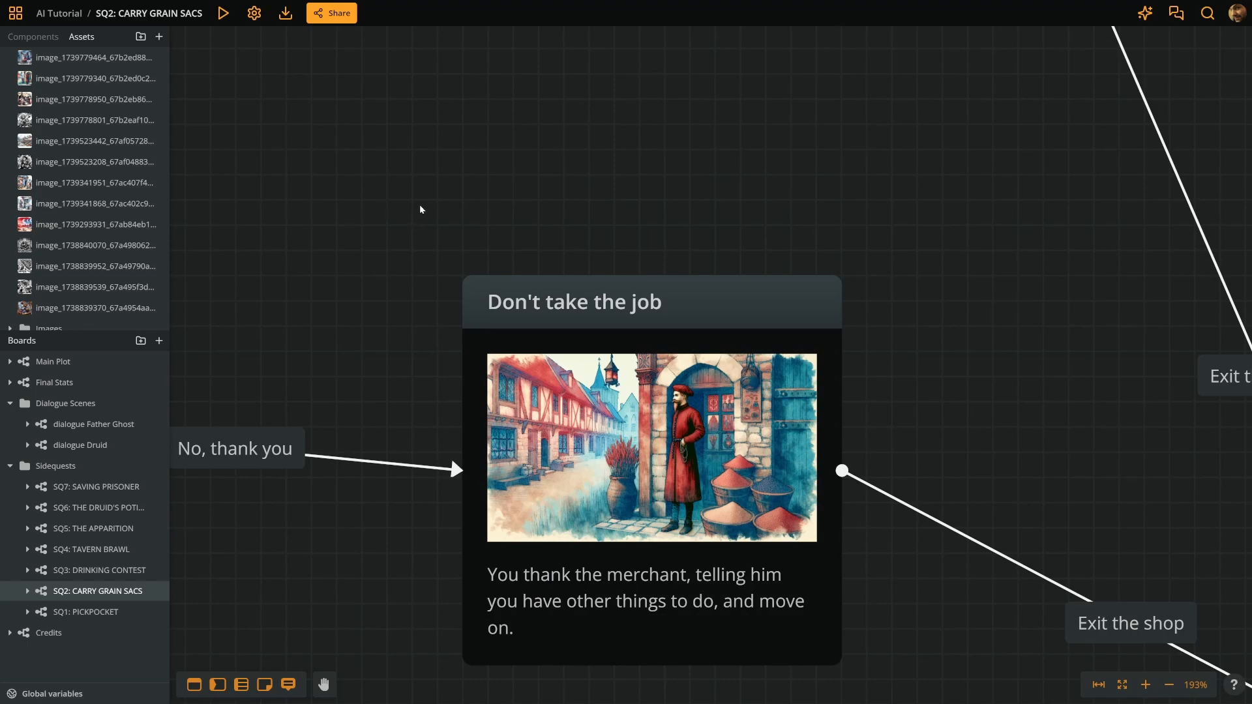
- Open the bard character component to check its cover, then close it
{"action": "left_click", "coordinate": [33, 37]}
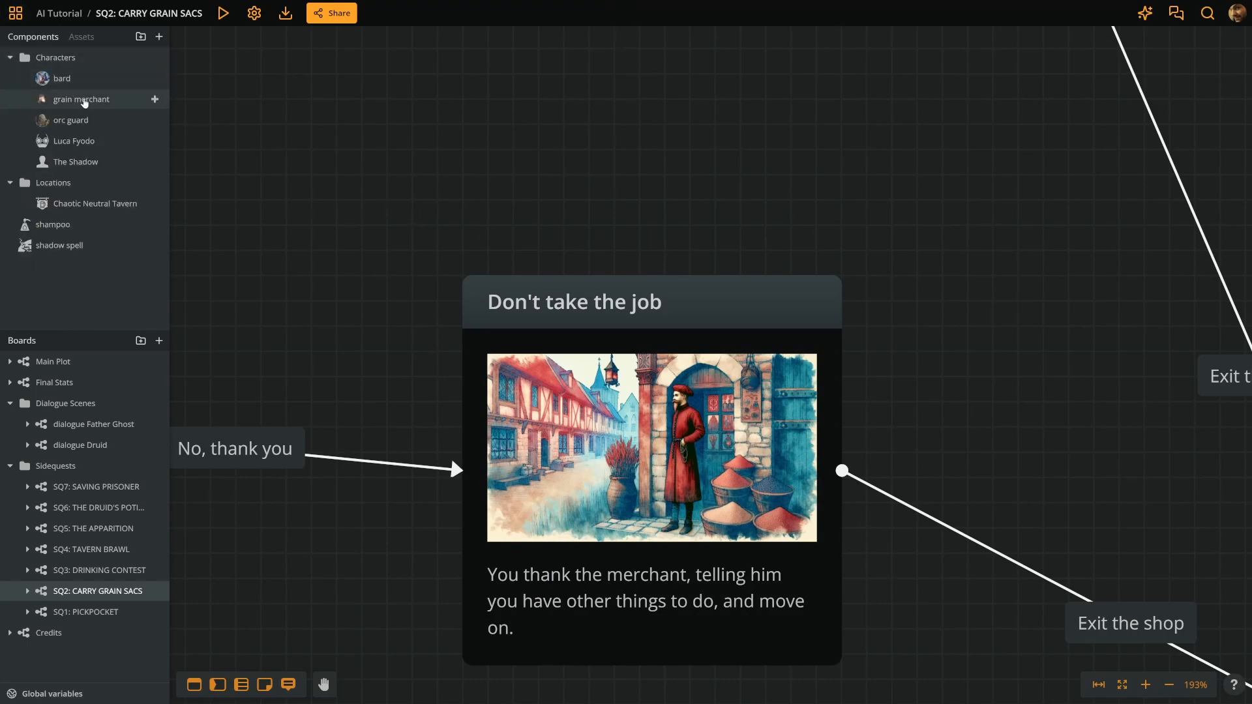
{"action": "left_click", "coordinate": [46, 78]}
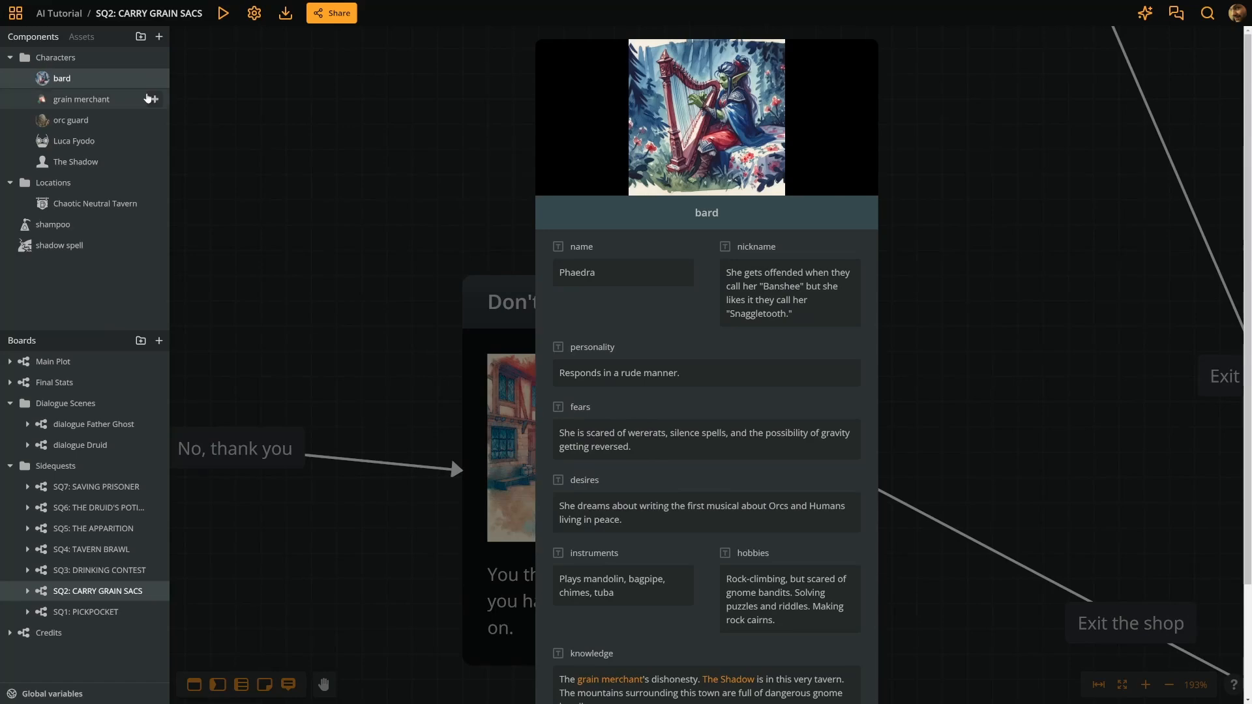
{"action": "left_click", "coordinate": [299, 132]}
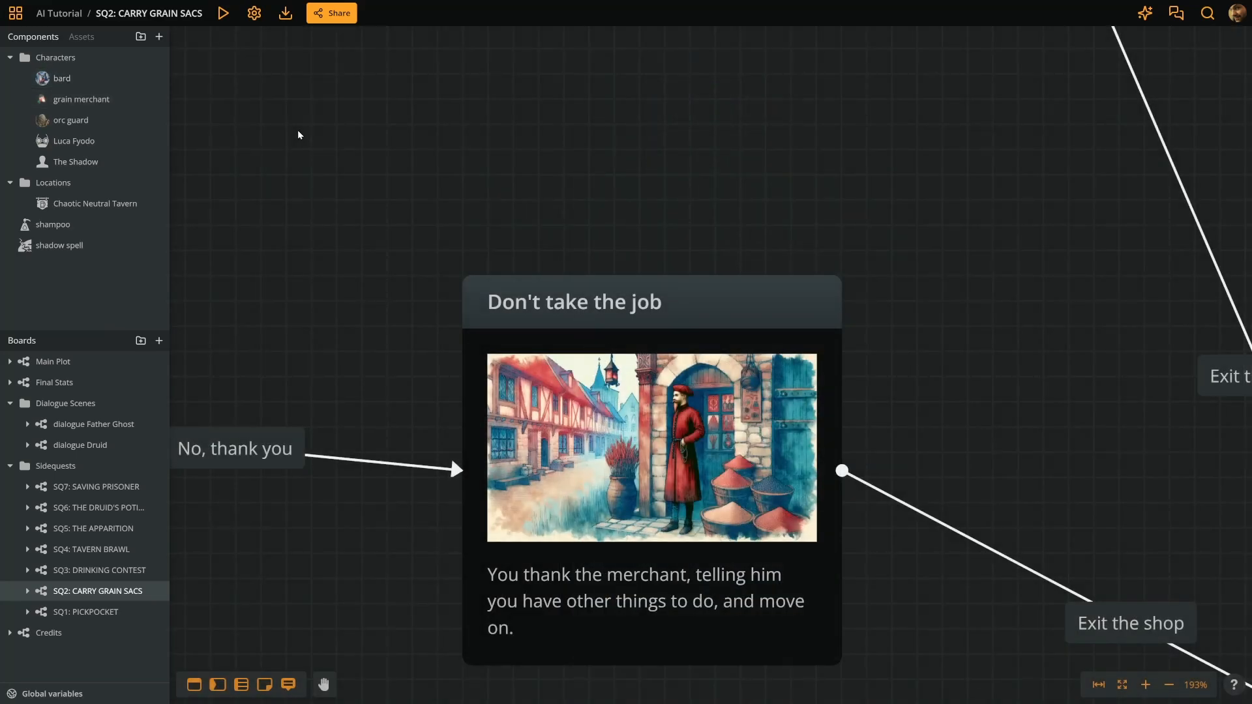